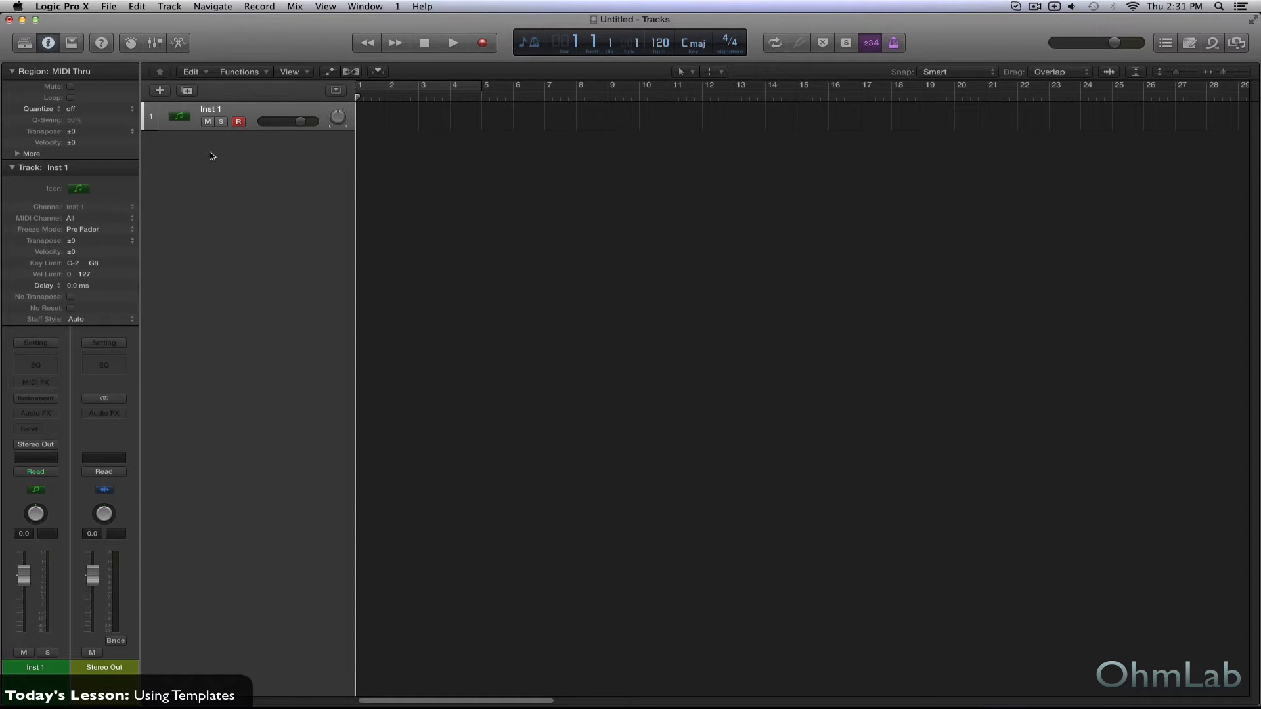
- Add five software instrument tracks with empty channel strips, then clear the multiple track selection
click(159, 89)
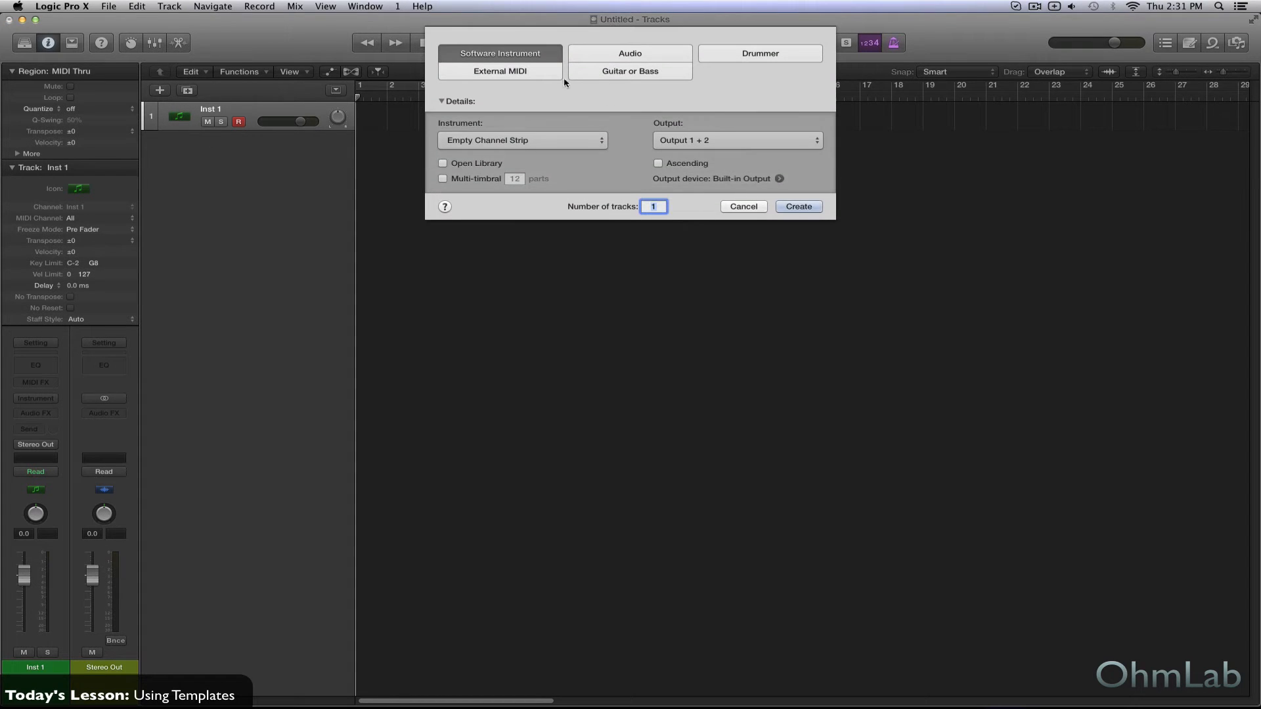
text(5)
key(Return)
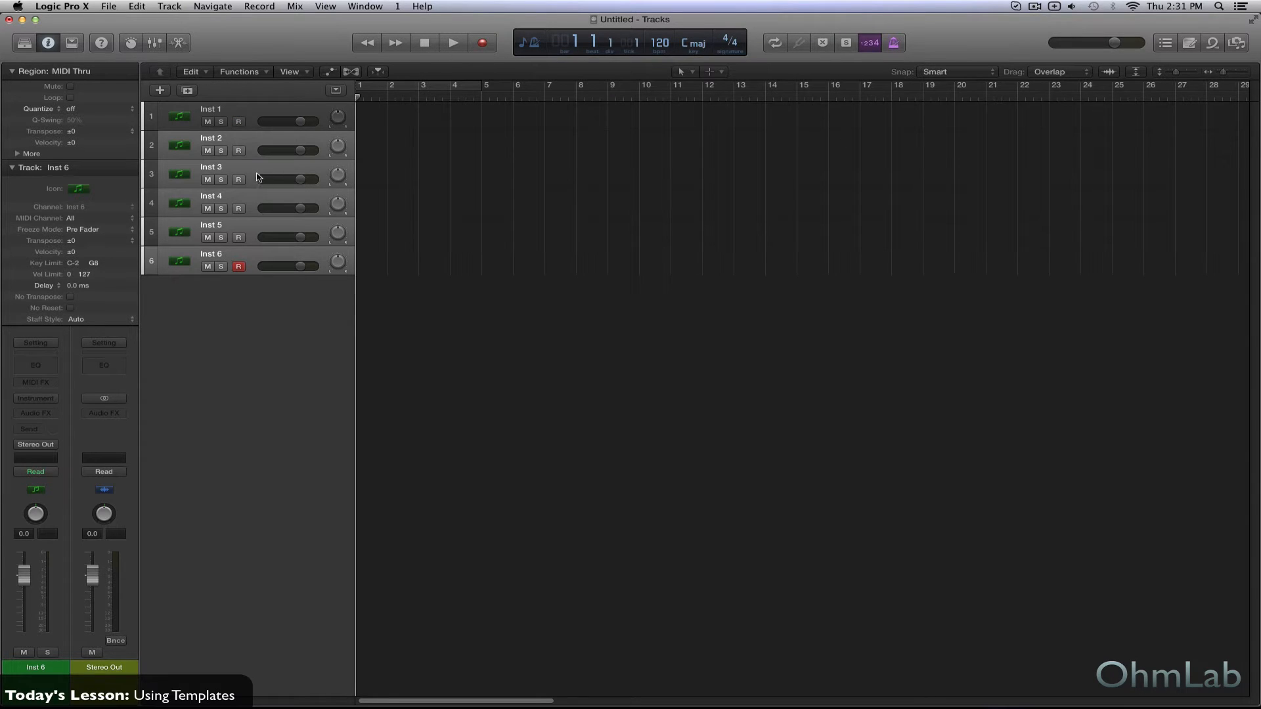
click(276, 297)
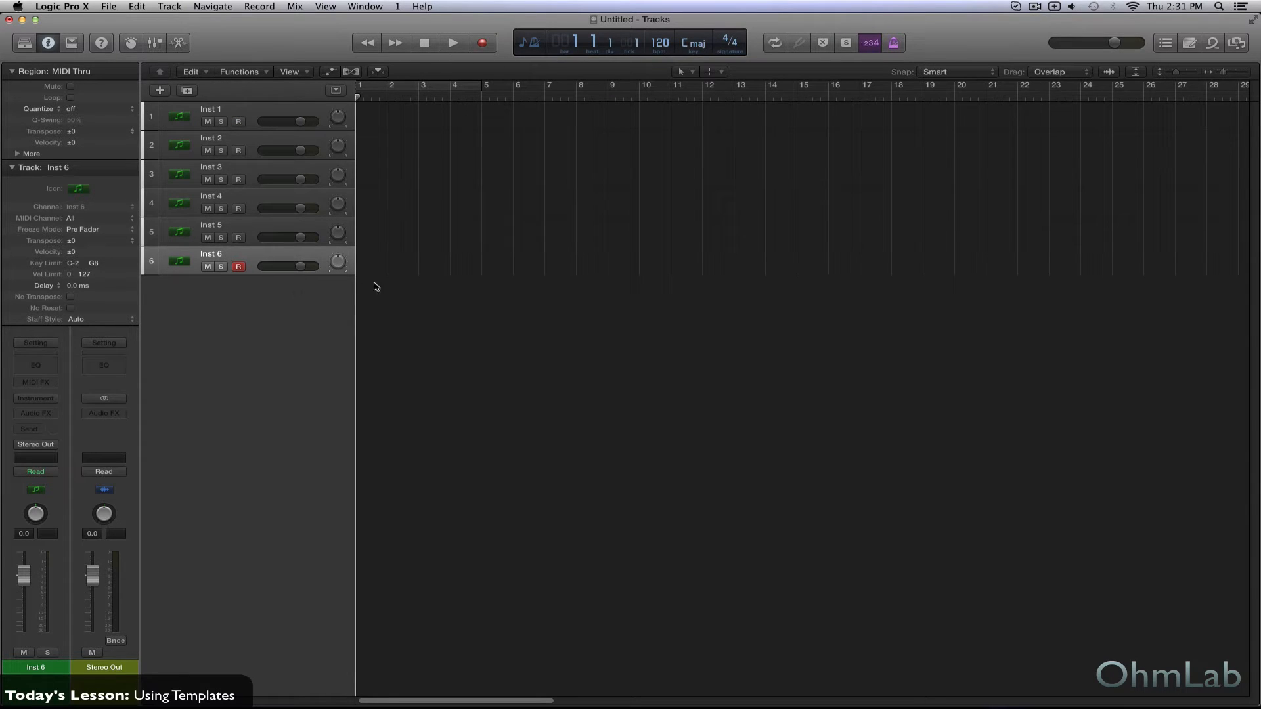
- Load Retro Synth in stereo as the instrument on track Inst 1 and dismiss its plug-in window
click(262, 111)
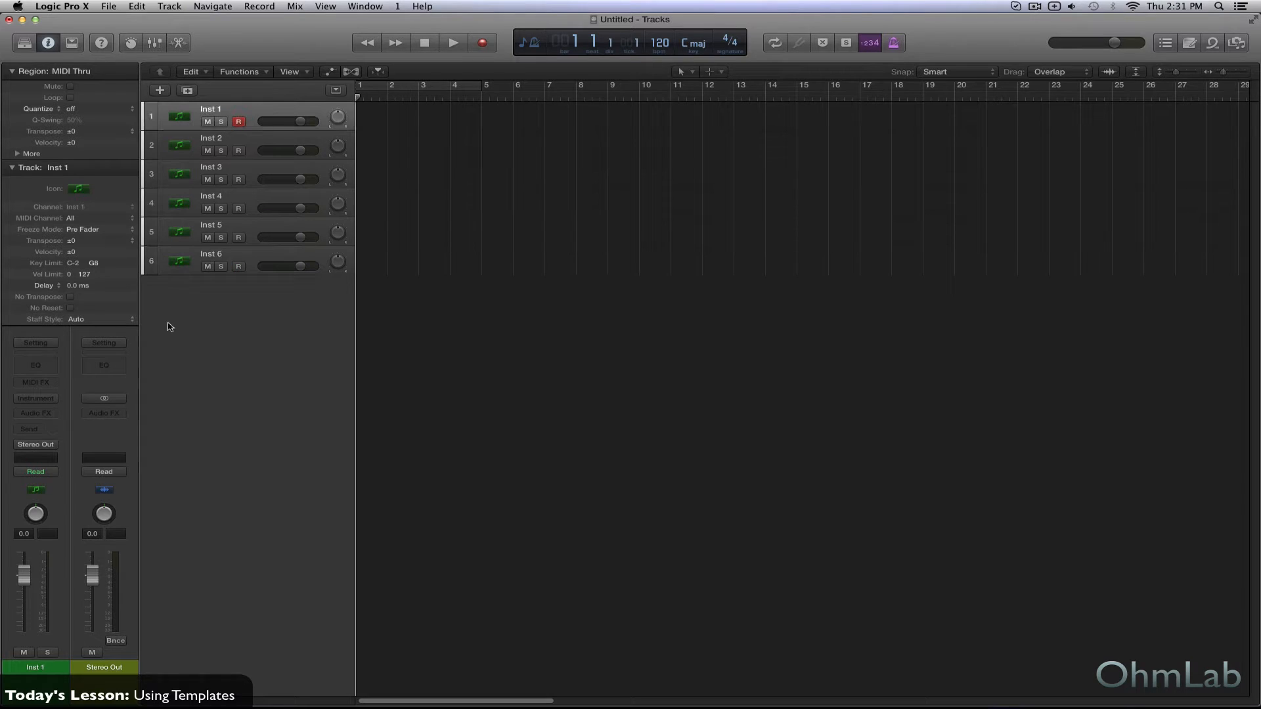
click(41, 398)
mouse_move(125, 507)
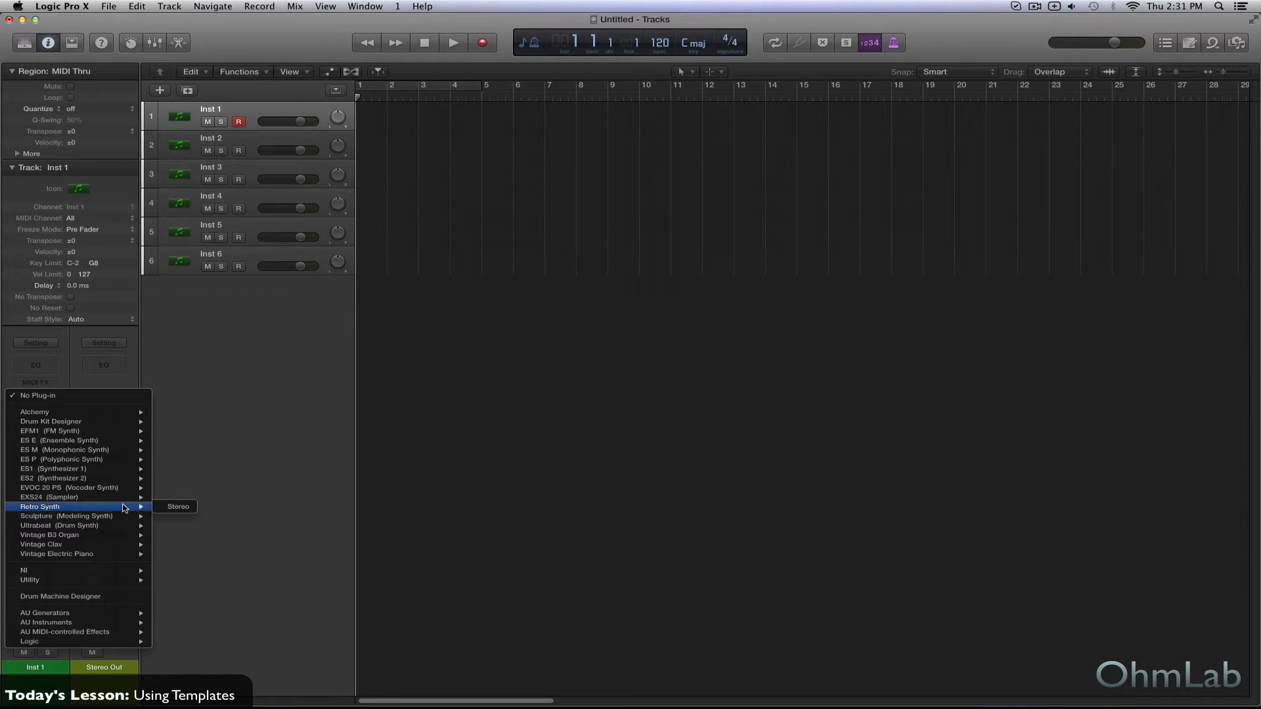
click(185, 512)
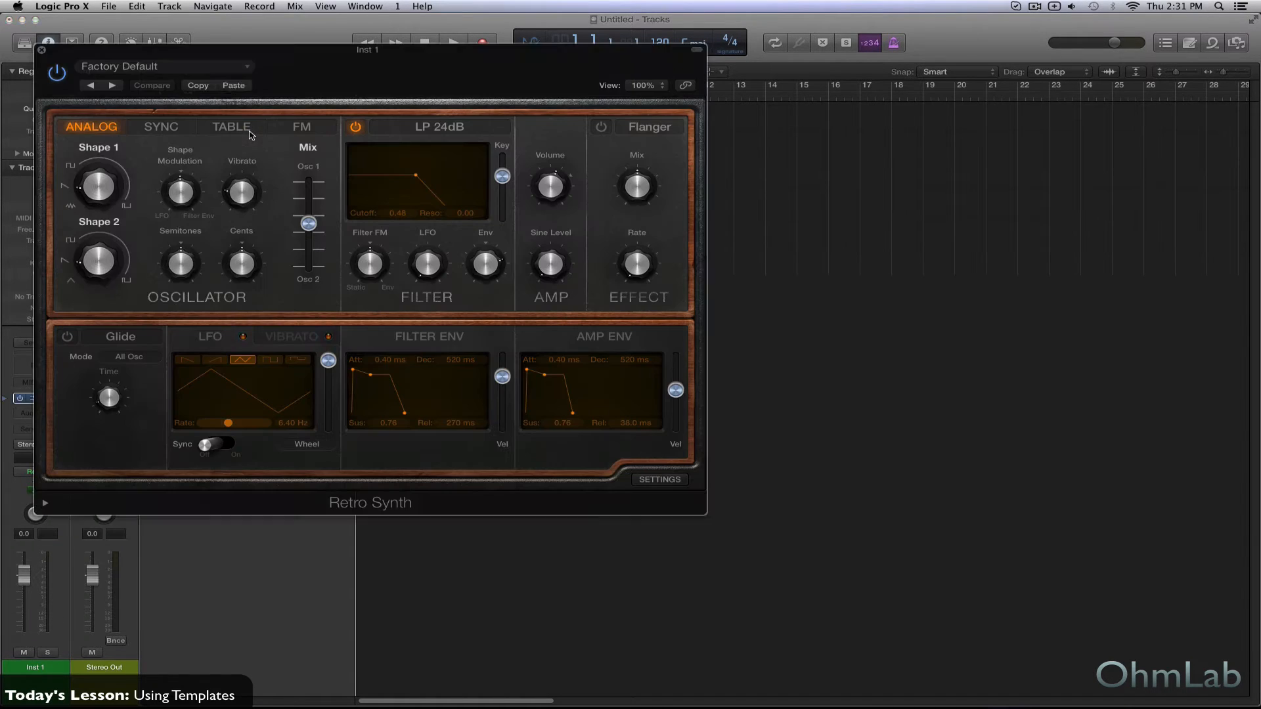
click(43, 50)
- Load the NI Kontakt 5 sampler in stereo on track Inst 2 and dismiss its plug-in window
click(245, 146)
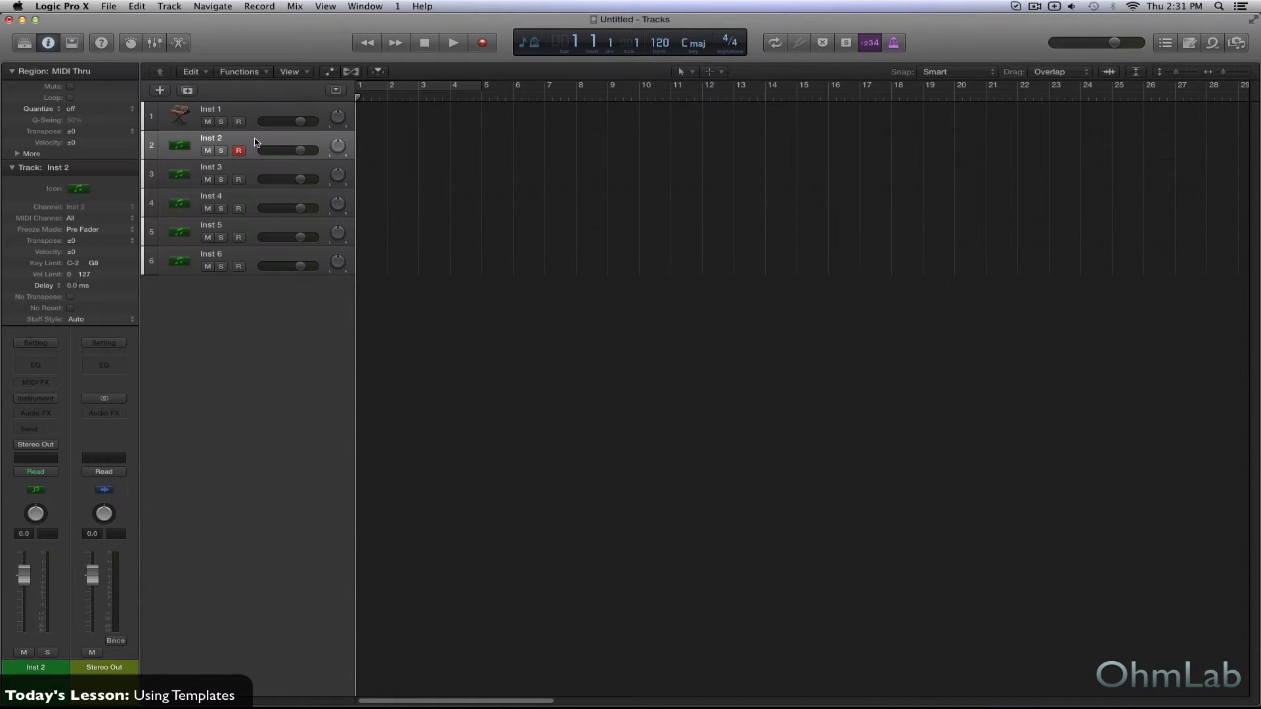
click(41, 398)
mouse_move(131, 570)
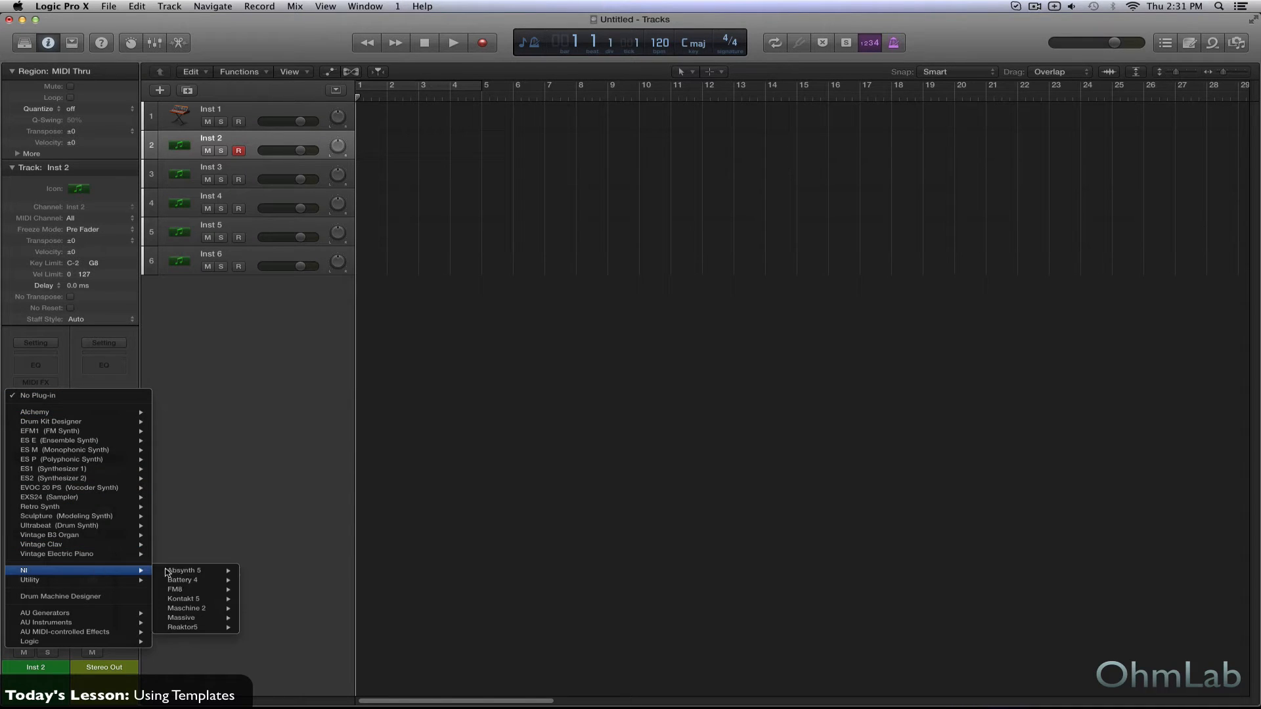
mouse_move(220, 600)
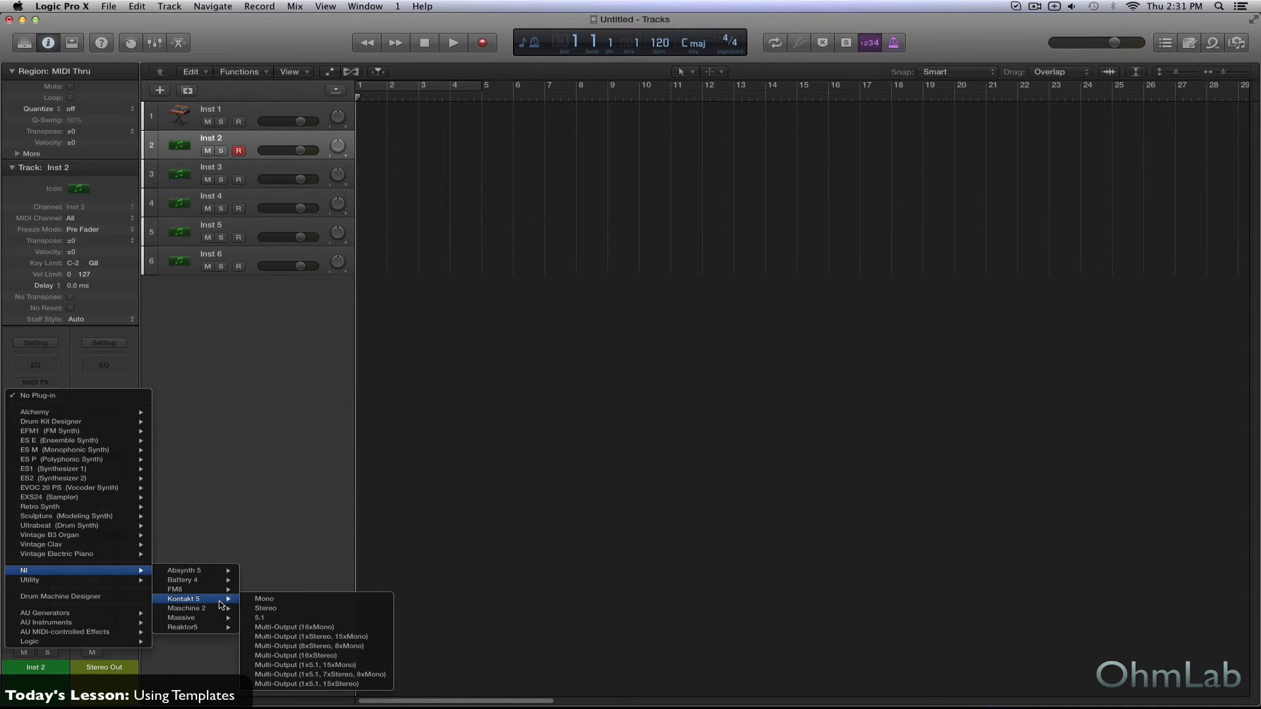
click(278, 610)
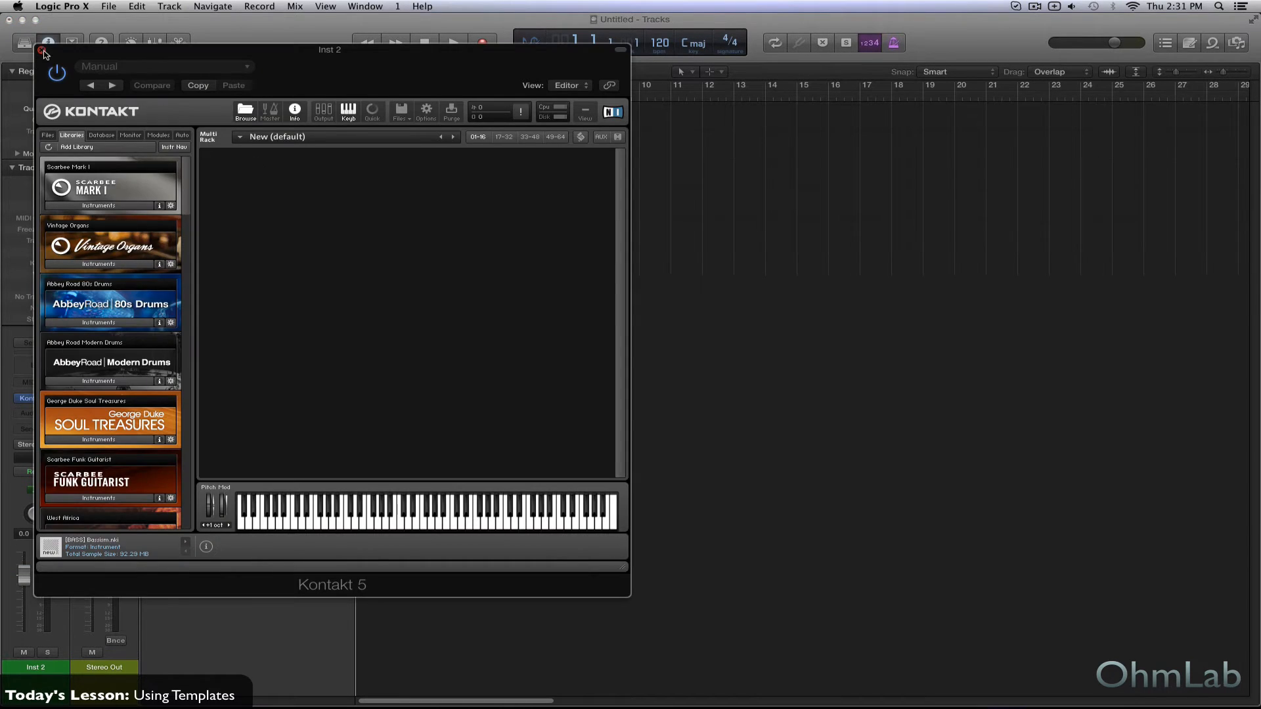
click(45, 50)
- Load the Sculpture modeling synth in stereo on track Inst 3 and dismiss its plug-in window
click(261, 173)
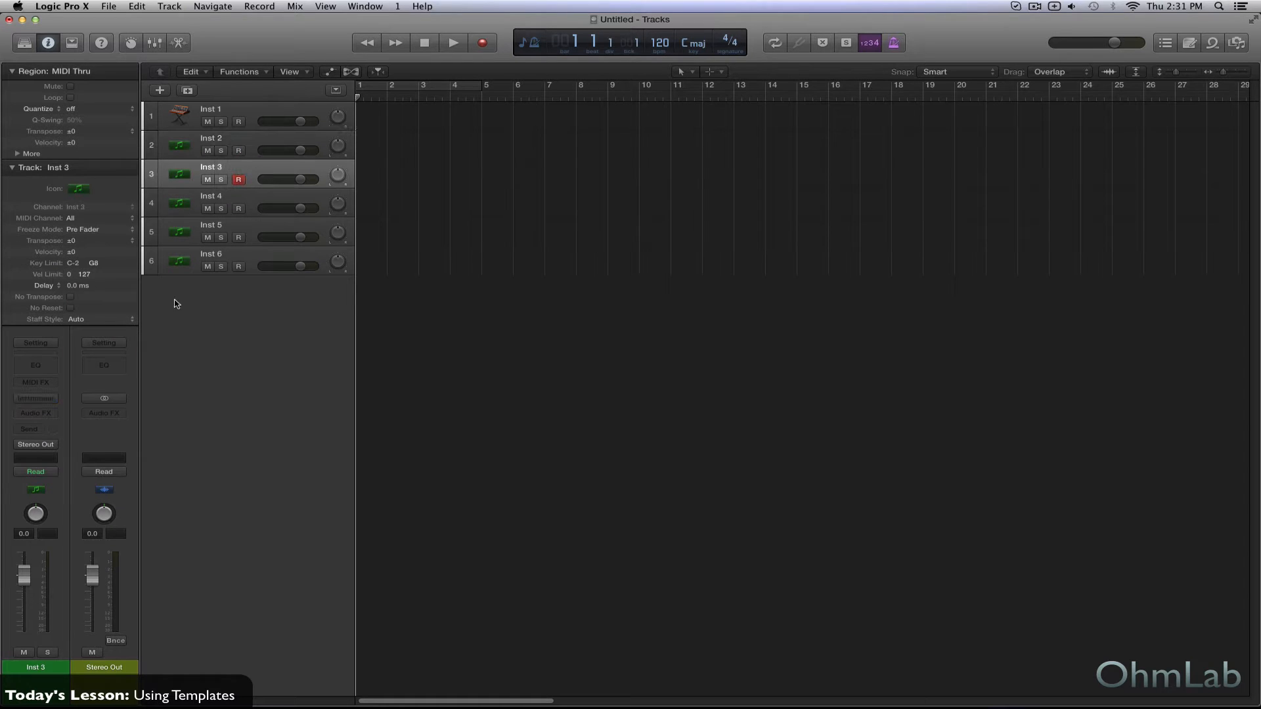
click(41, 399)
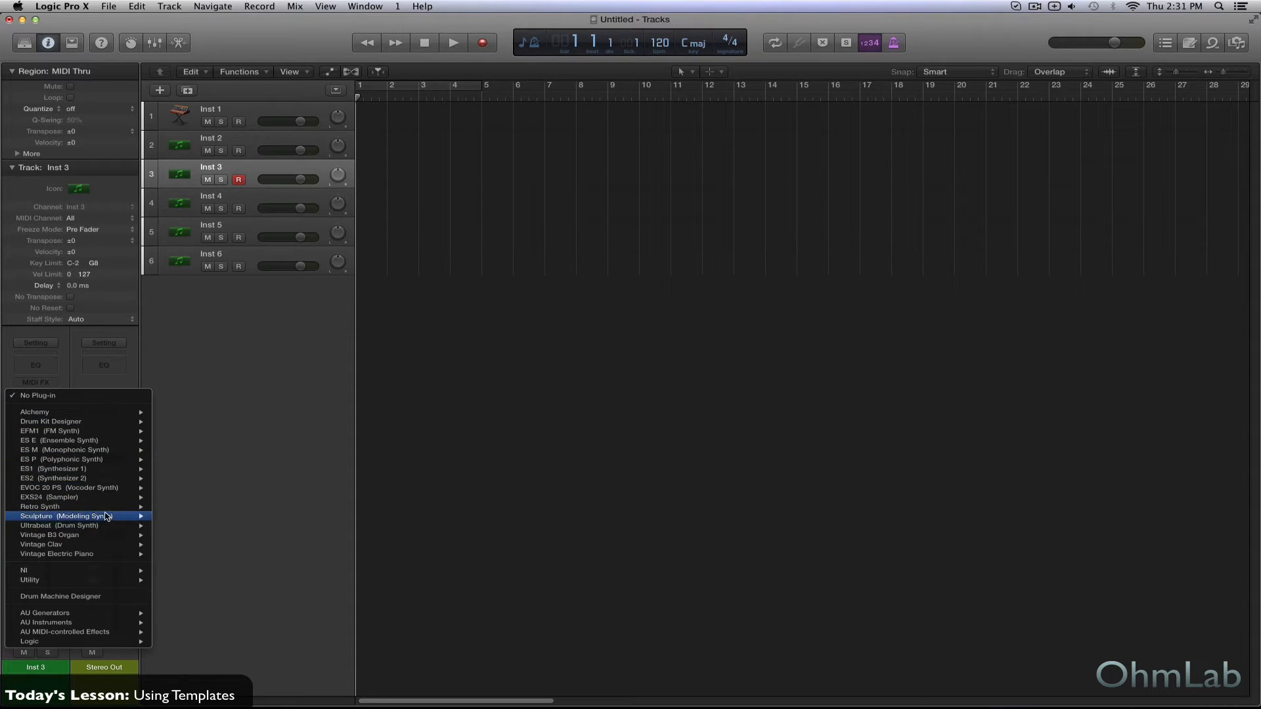
mouse_move(108, 516)
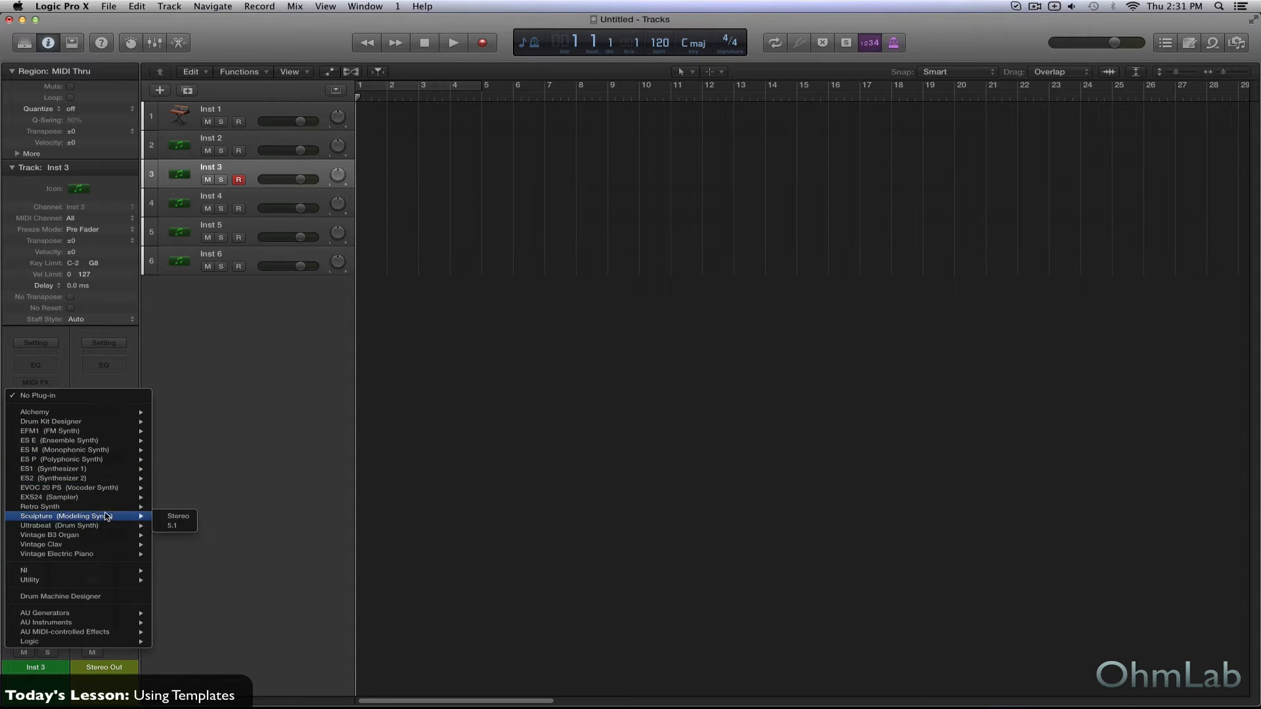
click(191, 517)
click(41, 50)
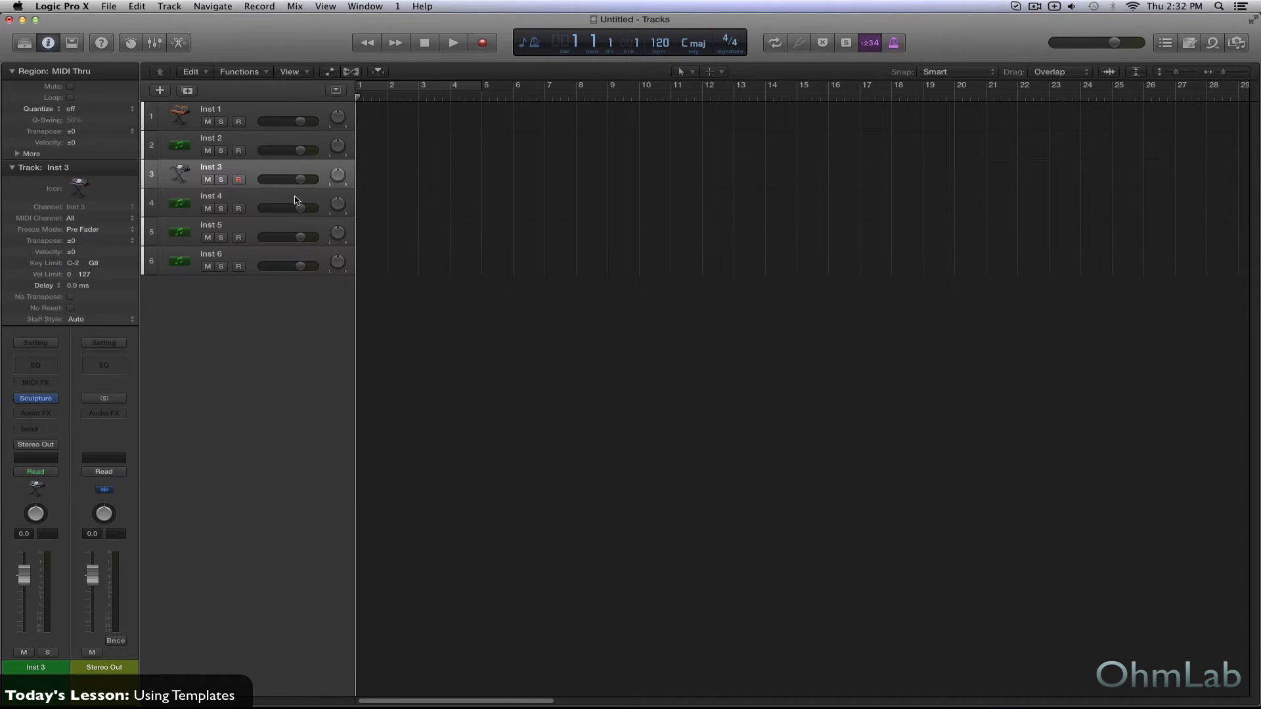
- Load the Ultrabeat drum synth in stereo on track Inst 4 and dismiss its plug-in window
click(256, 204)
click(56, 399)
mouse_move(150, 508)
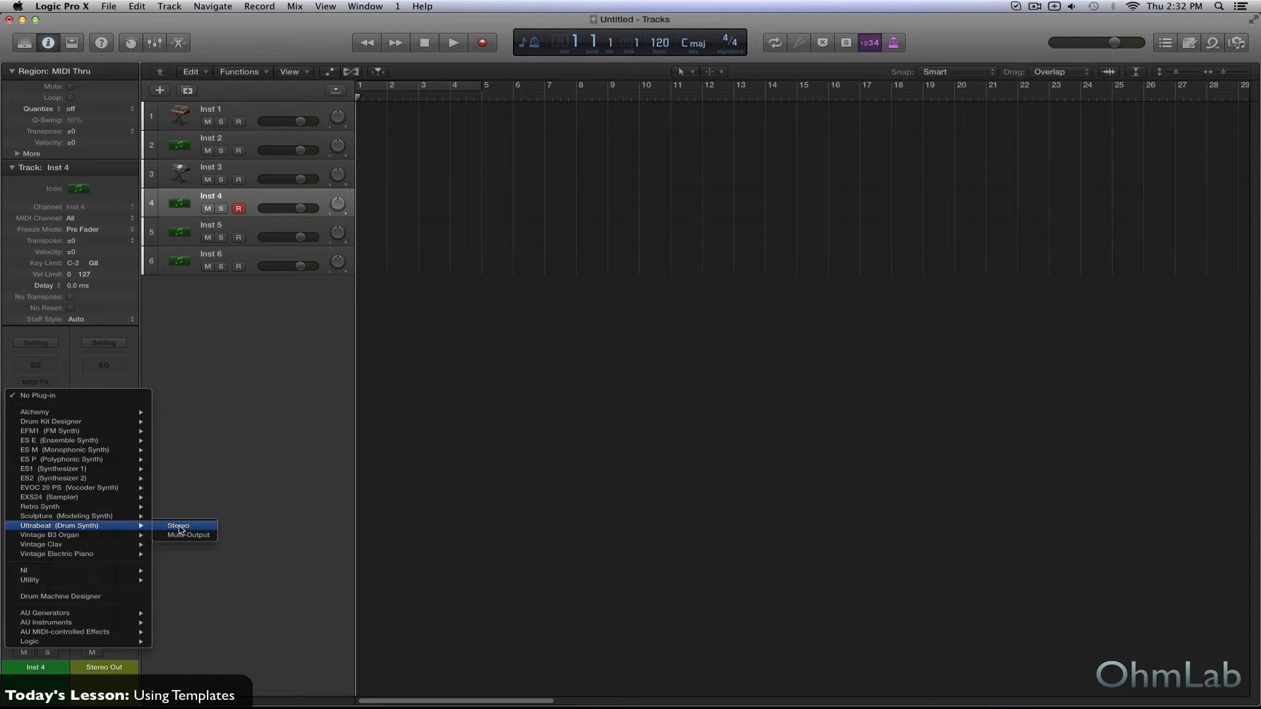
click(181, 528)
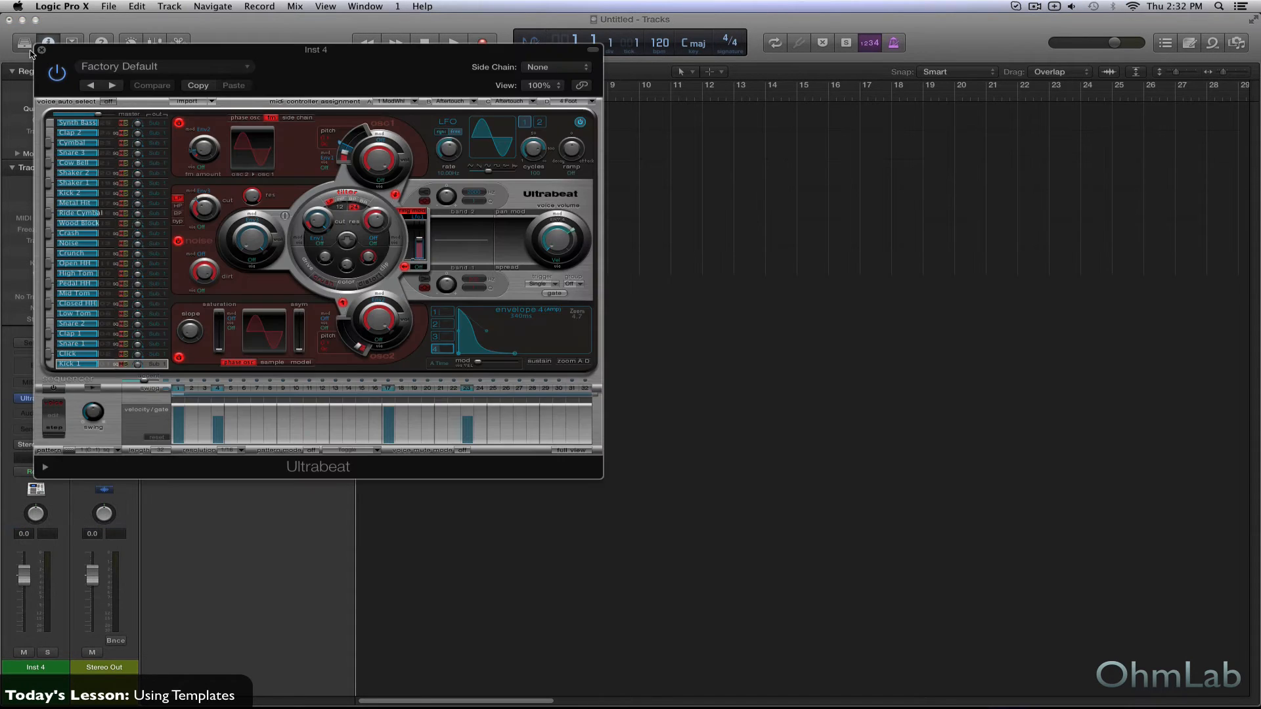
click(42, 50)
- Load the EXS24 sampler in stereo on track Inst 5 and dismiss its plug-in window
click(260, 231)
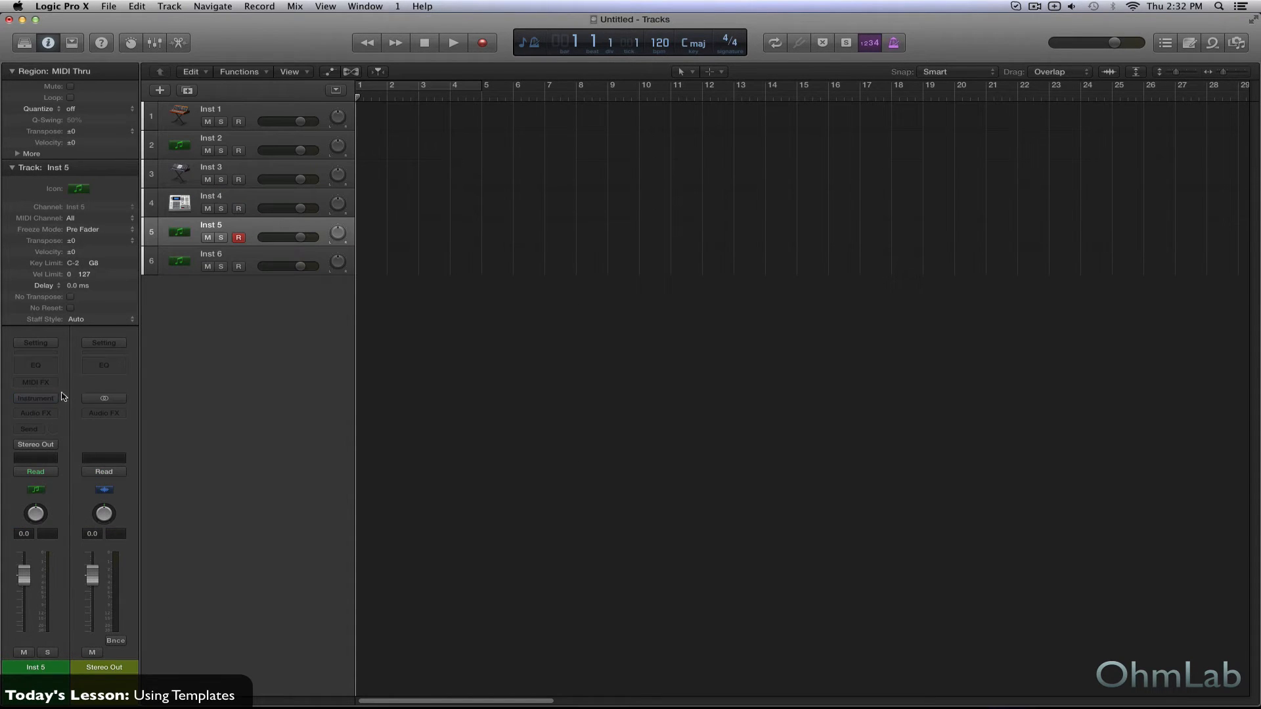
click(41, 400)
mouse_move(102, 481)
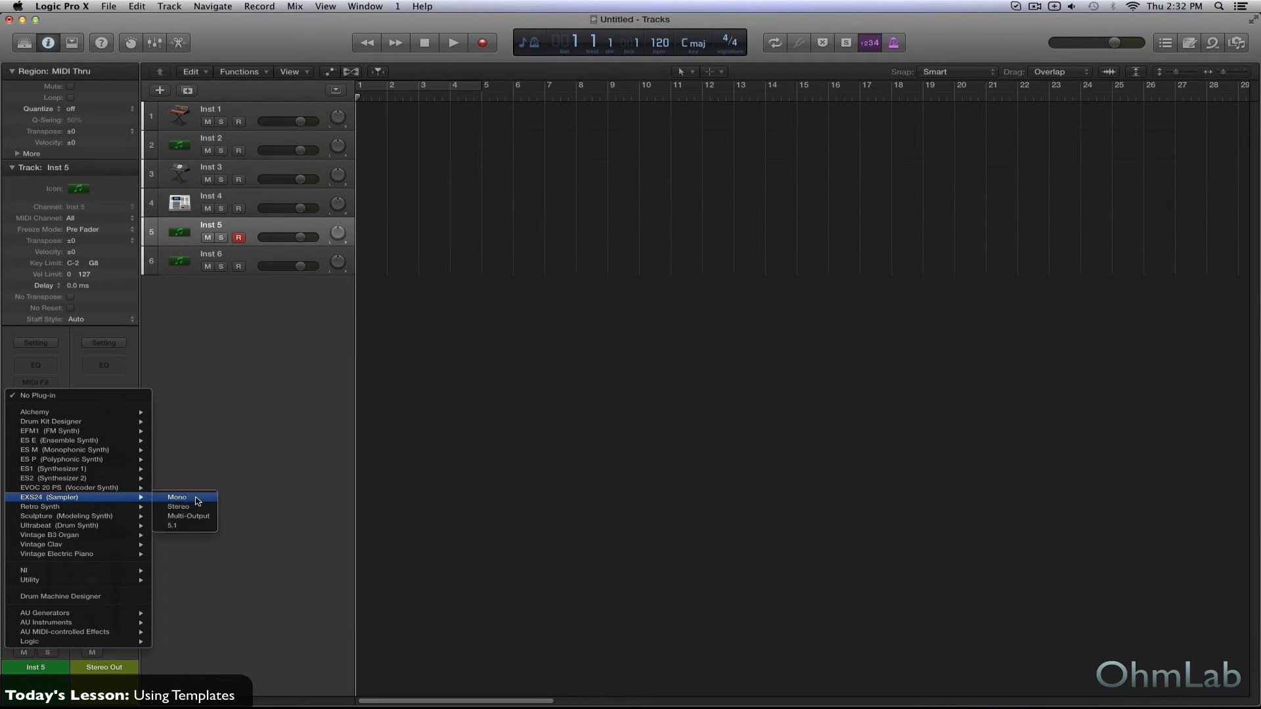
click(195, 508)
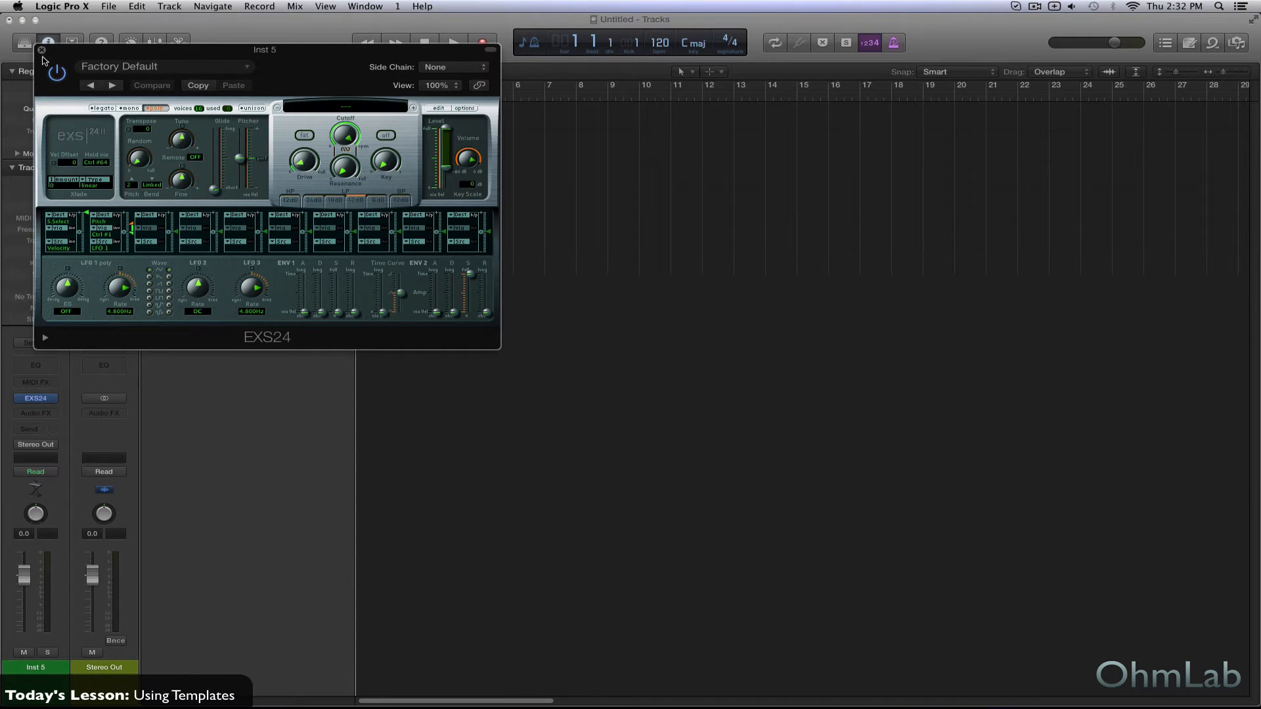
click(41, 50)
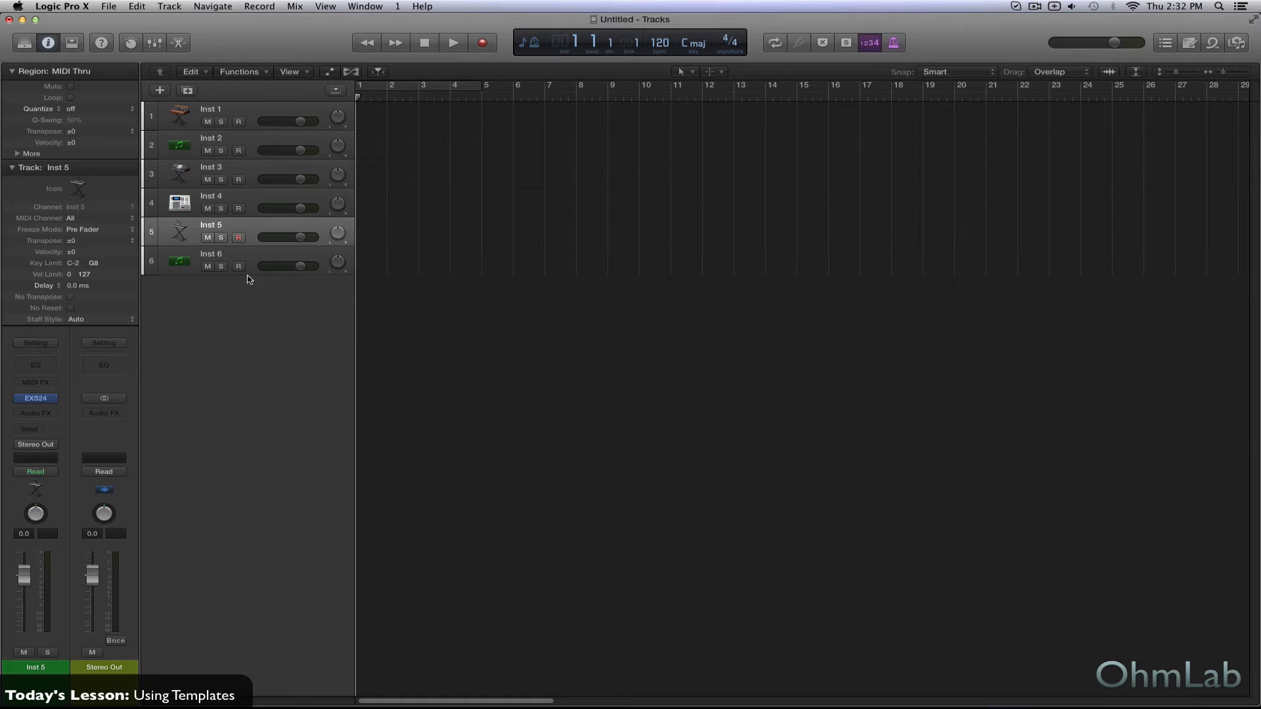
- Add three audio tracks using Input 1 below Inst 5 and clear the multiple track selection
click(160, 90)
click(666, 58)
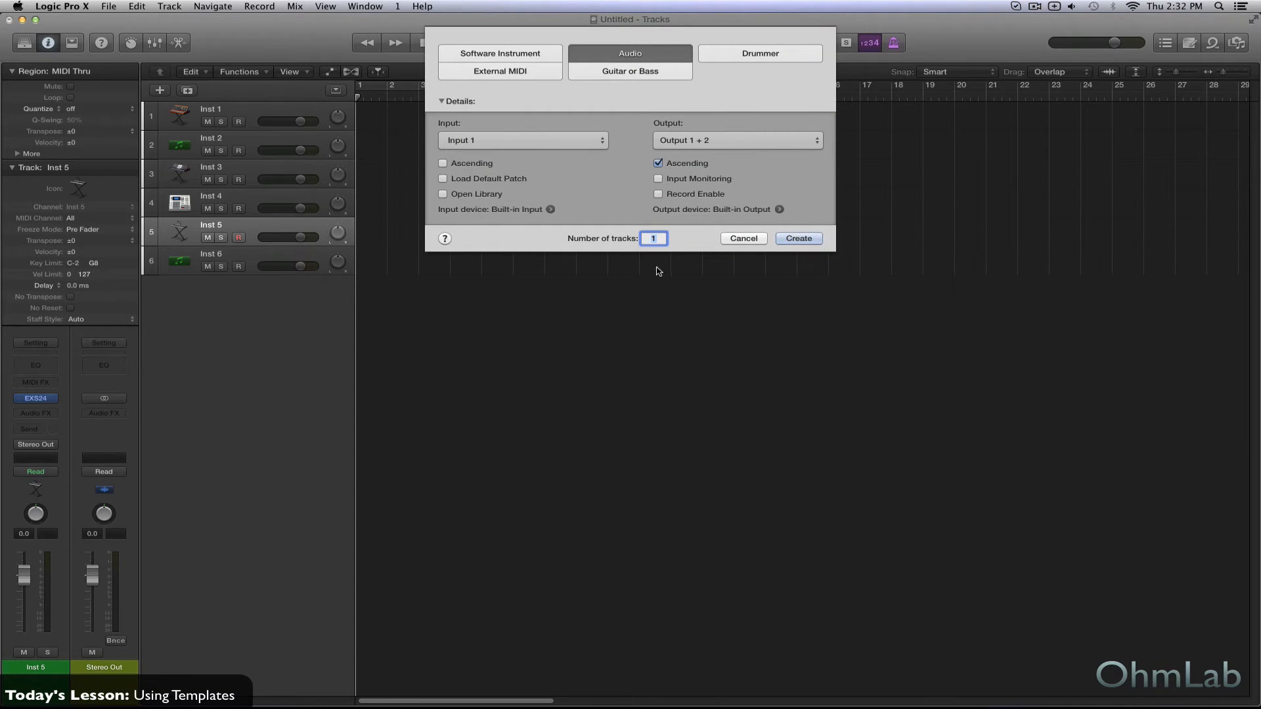
text(3)
click(793, 239)
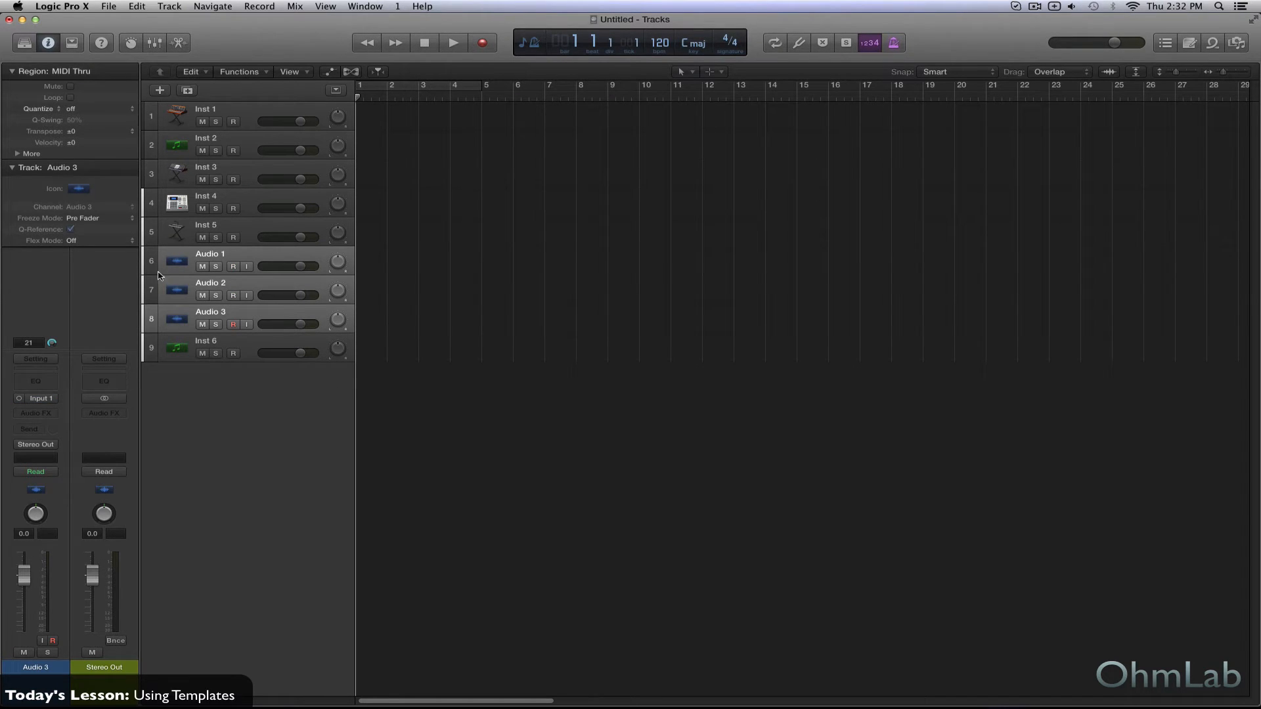
click(259, 419)
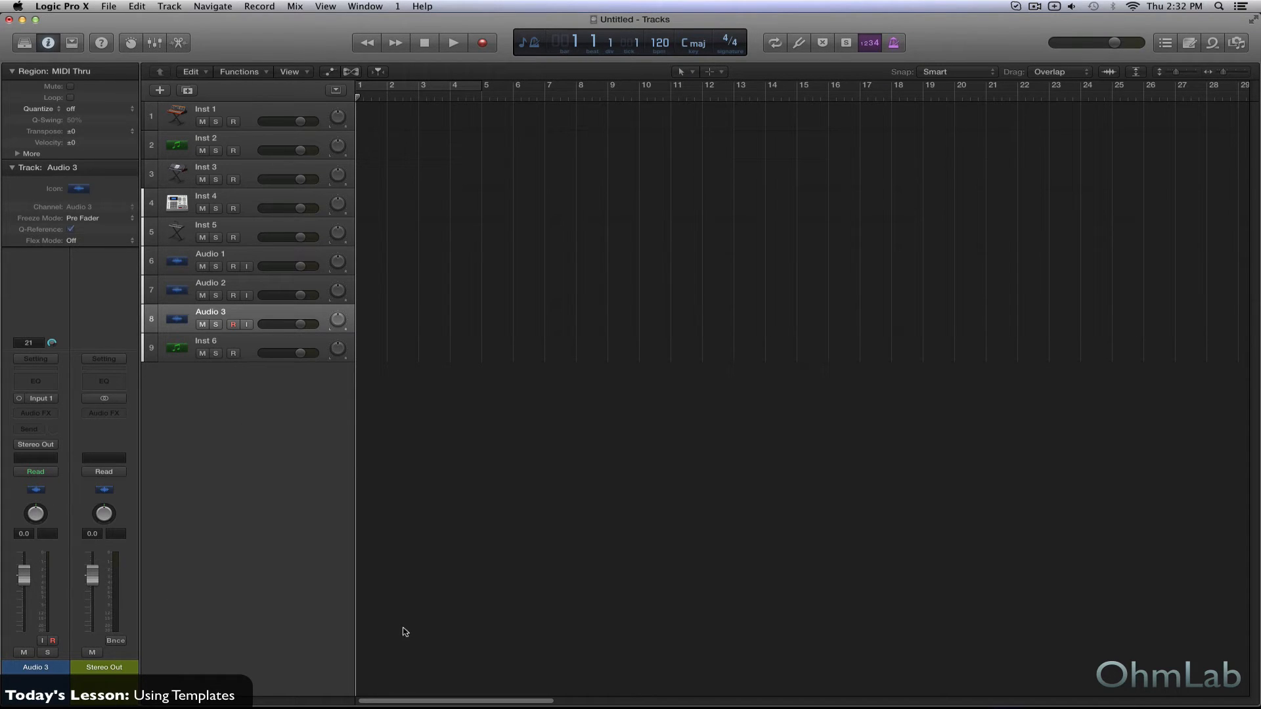
- Show the mixer and insert a Channel EQ on all instrument and audio channel strips at once
key(x)
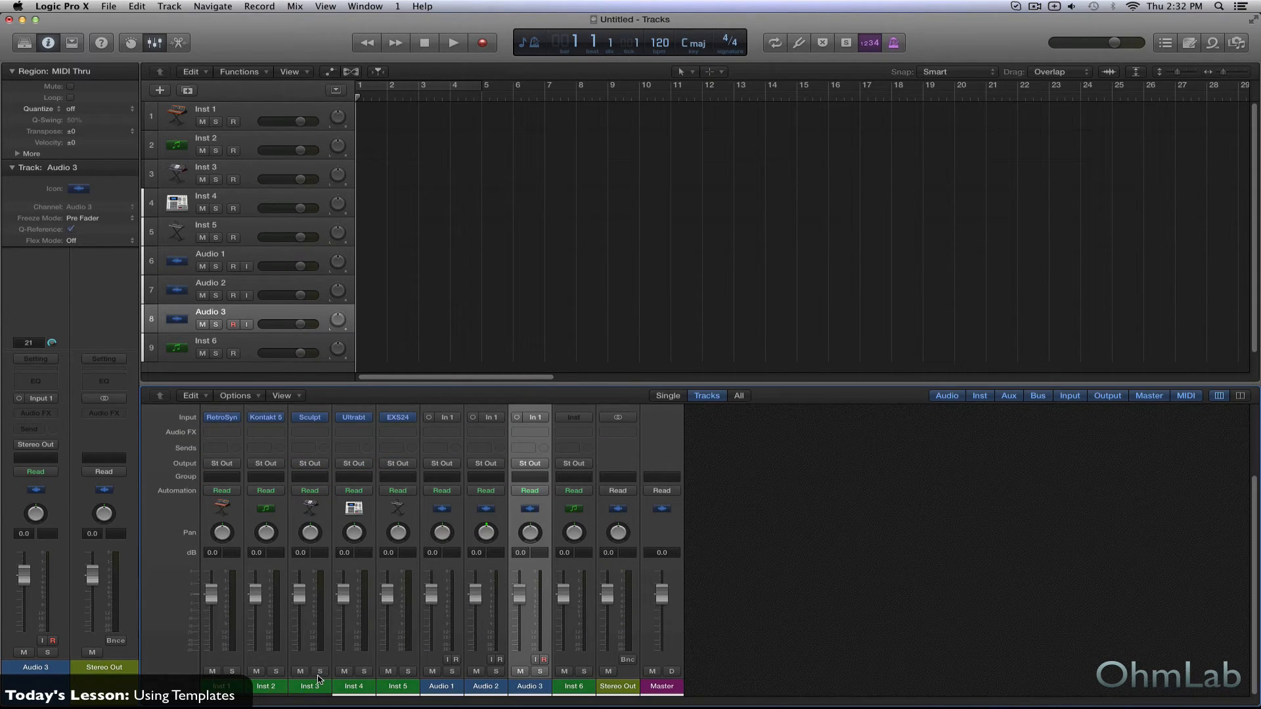
drag(574, 687, 205, 683)
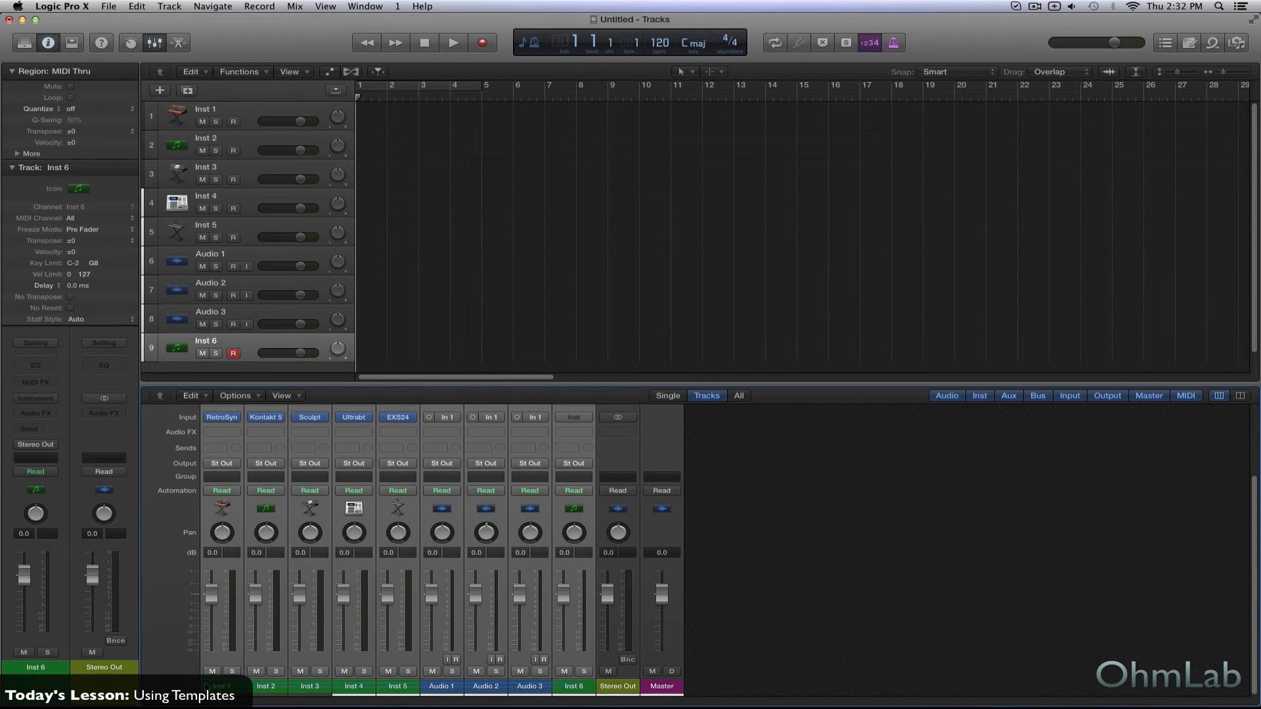
scroll(214, 591, up, 3)
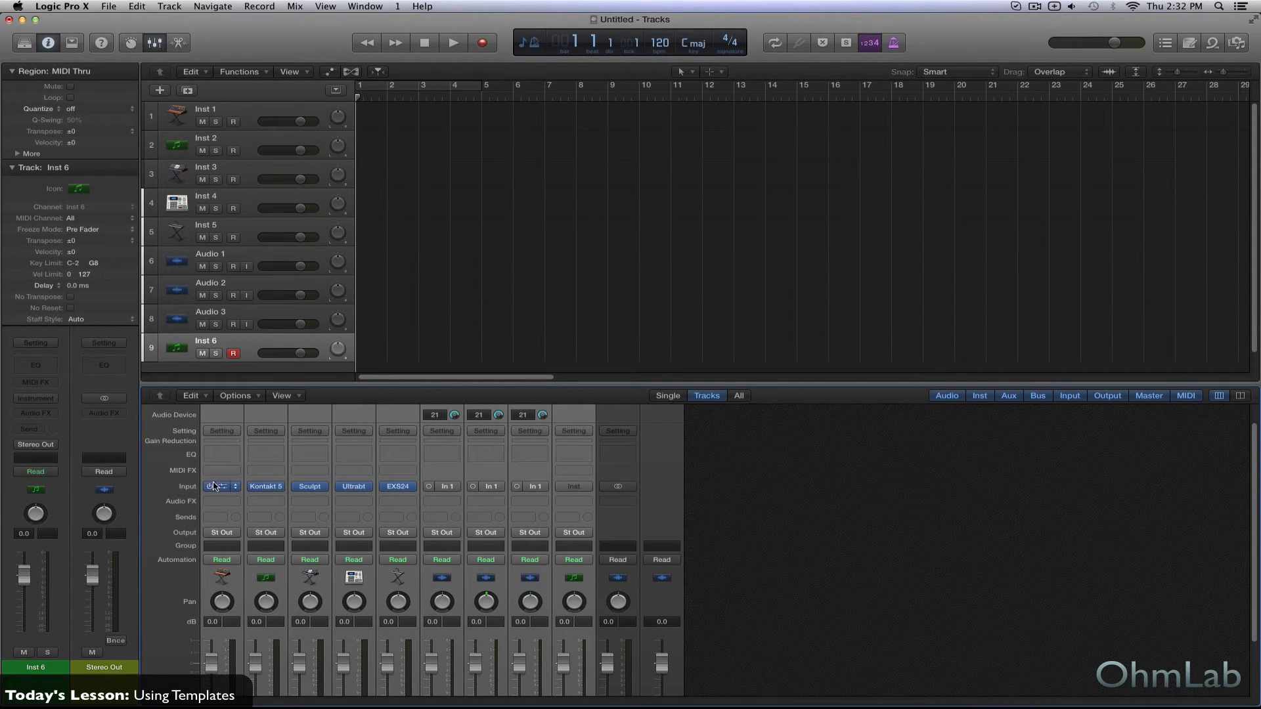
click(235, 501)
mouse_move(263, 552)
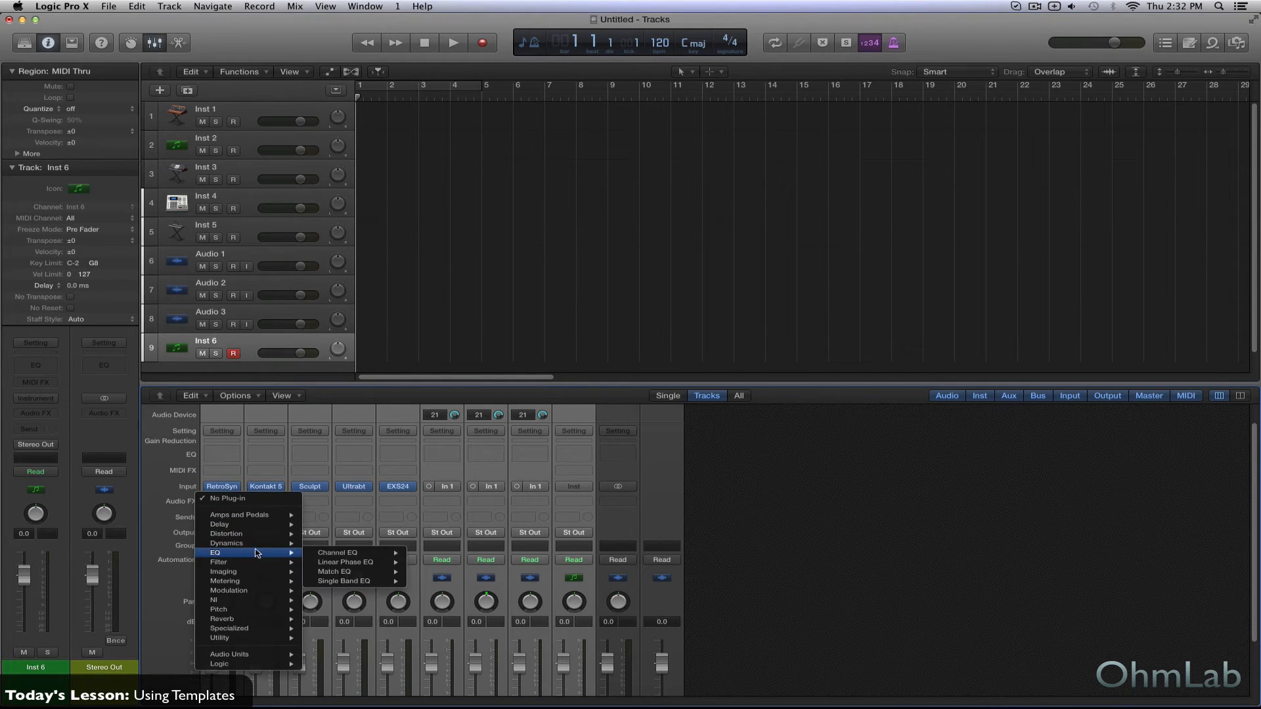
click(417, 553)
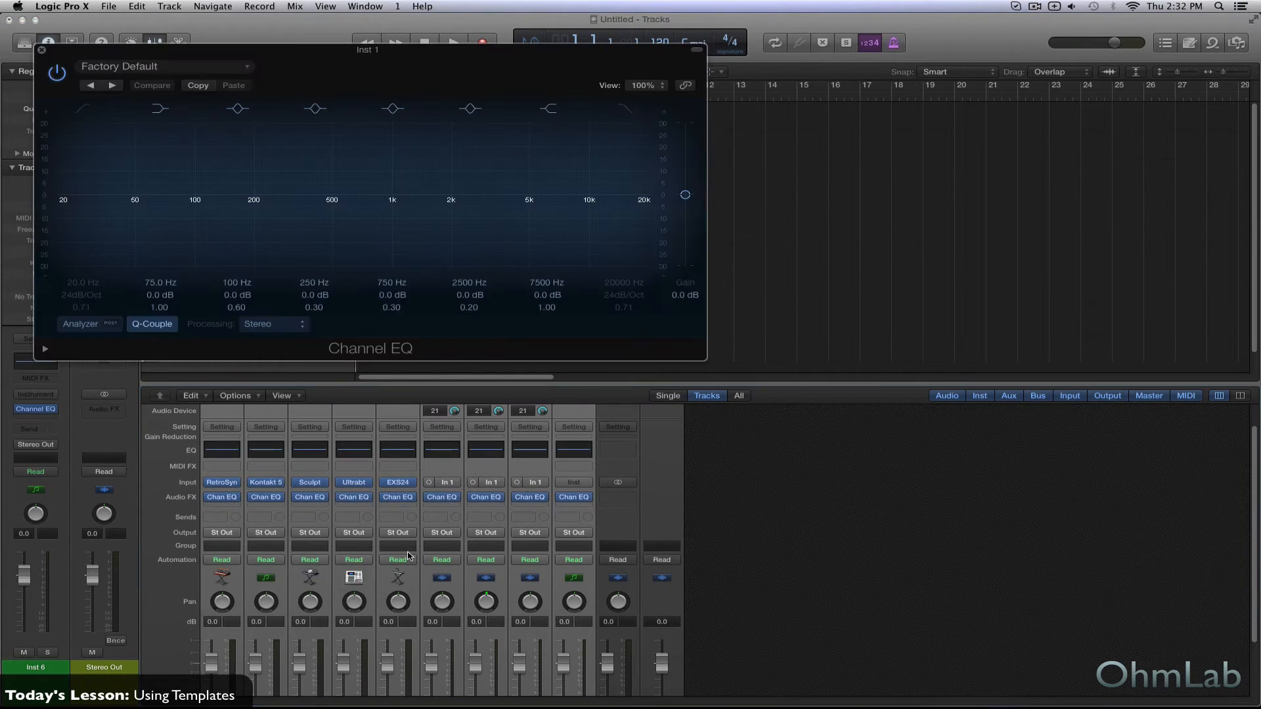
click(42, 50)
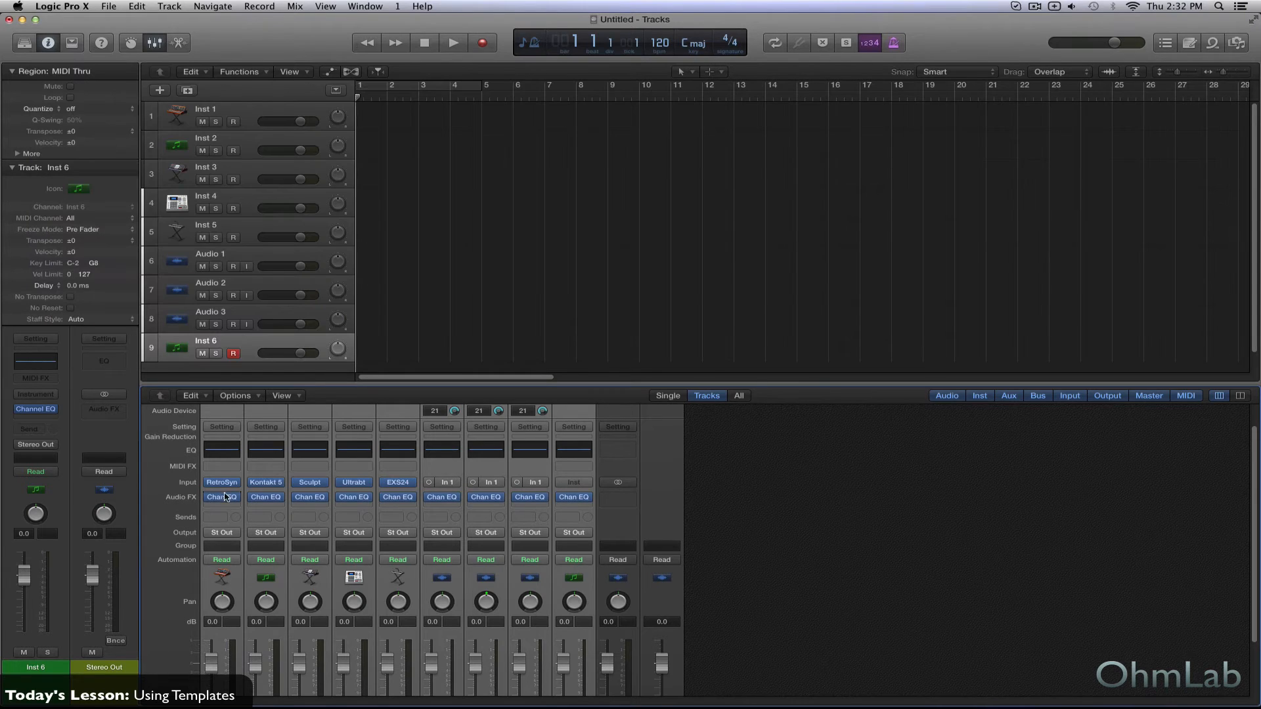
- Insert a Compressor after the Channel EQ on all the selected channel strips and dismiss its plug-in window
click(237, 507)
mouse_move(263, 550)
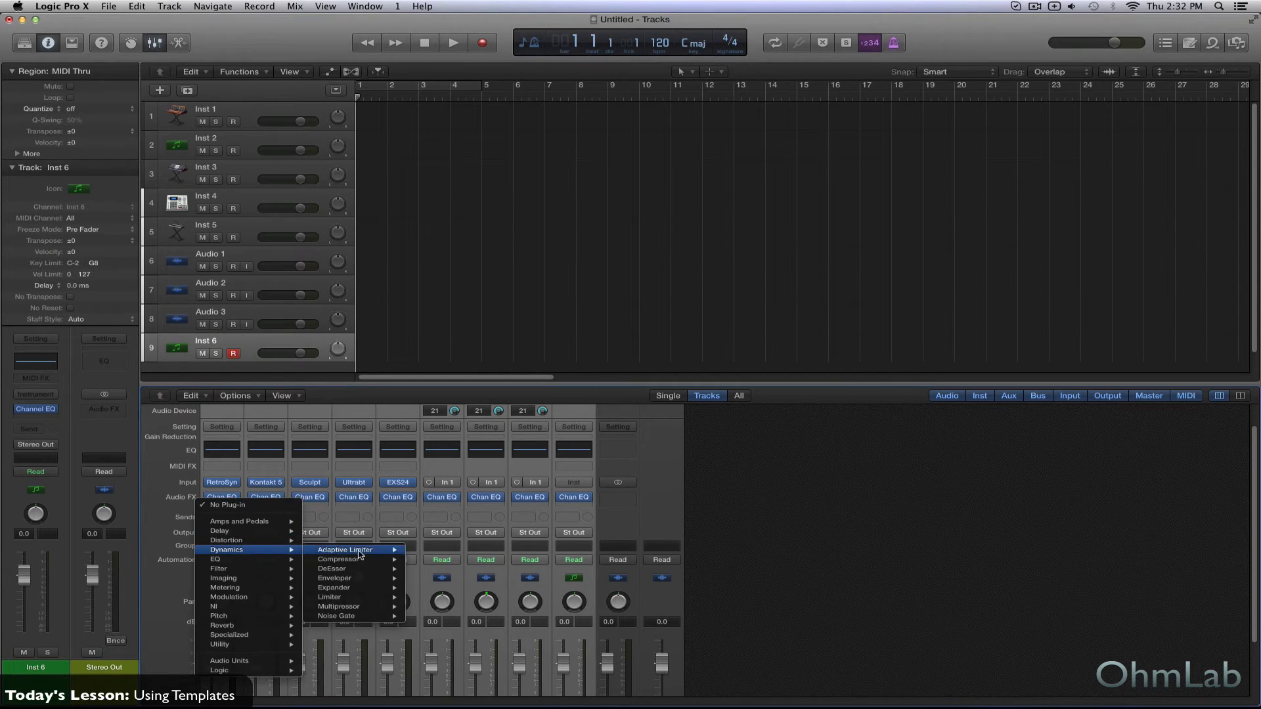
mouse_move(341, 560)
click(430, 560)
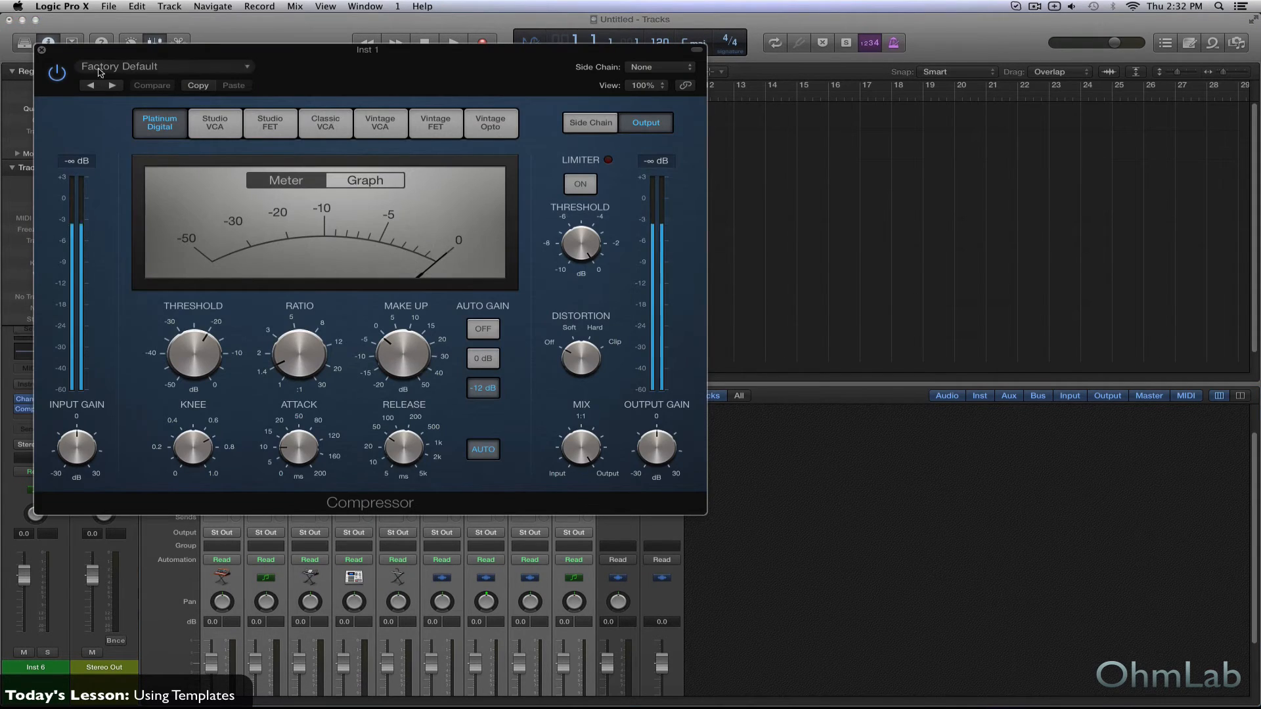
click(42, 50)
- Enlarge the mixer area upward to fit the channel strips from the settings slots down to the track names
scroll(621, 641, down, 5)
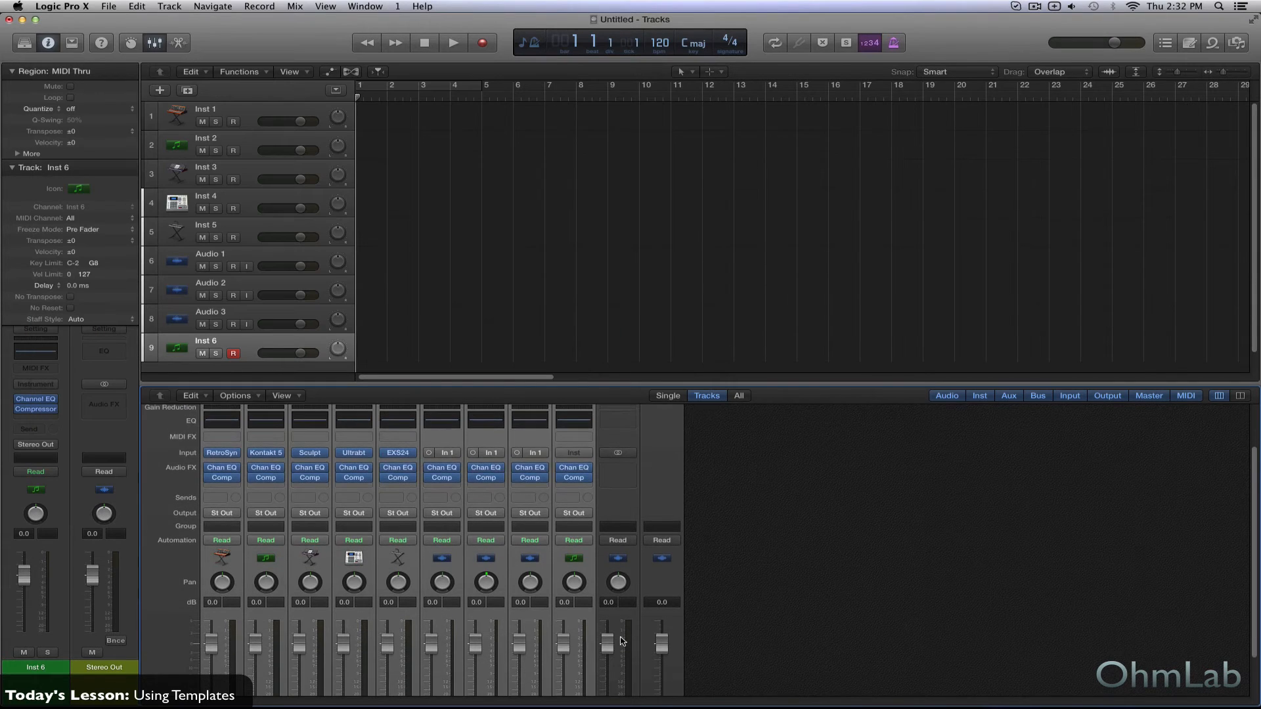
scroll(622, 641, up, 2)
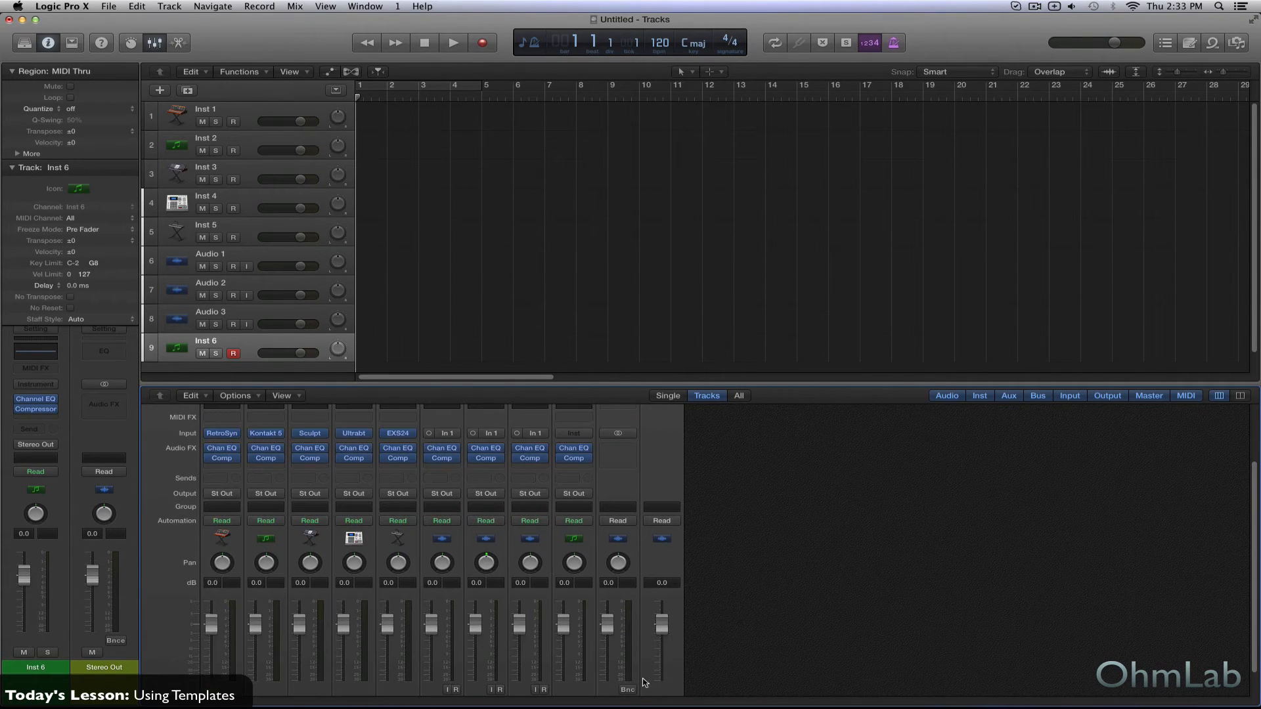
scroll(360, 669, down, 2)
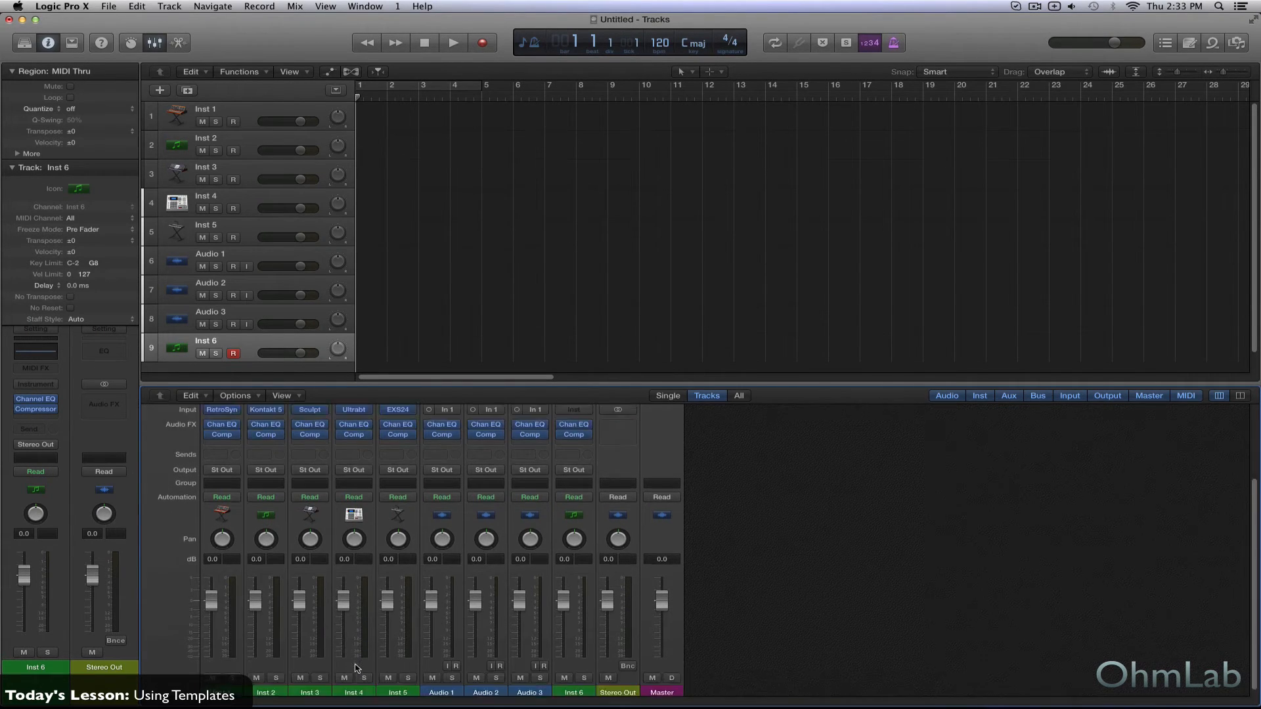
drag(712, 386, 712, 307)
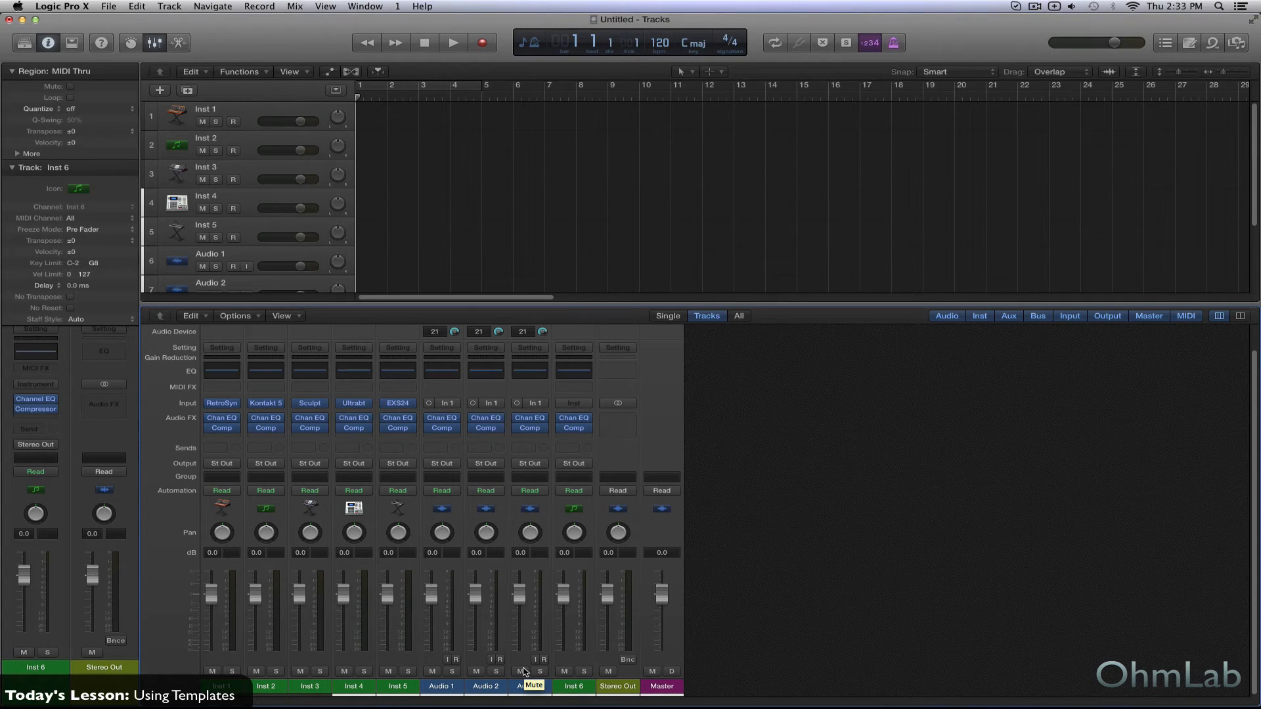
- Create three new auxiliary channel strips in the mixer after Inst 6
key(ctrl+n)
key(ctrl+n)
key(ctrl+n)
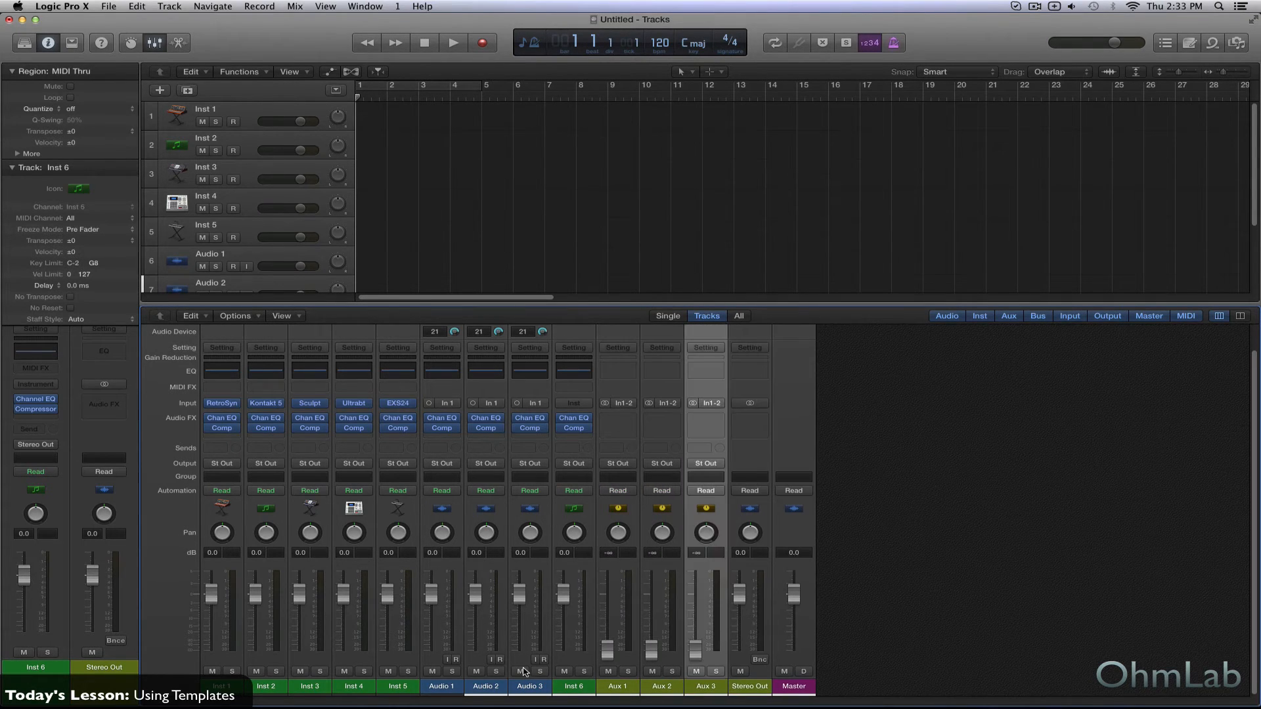
- Rename the three auxiliary channel strips, in order, as Verb, Delay and NY Comp
click(613, 687)
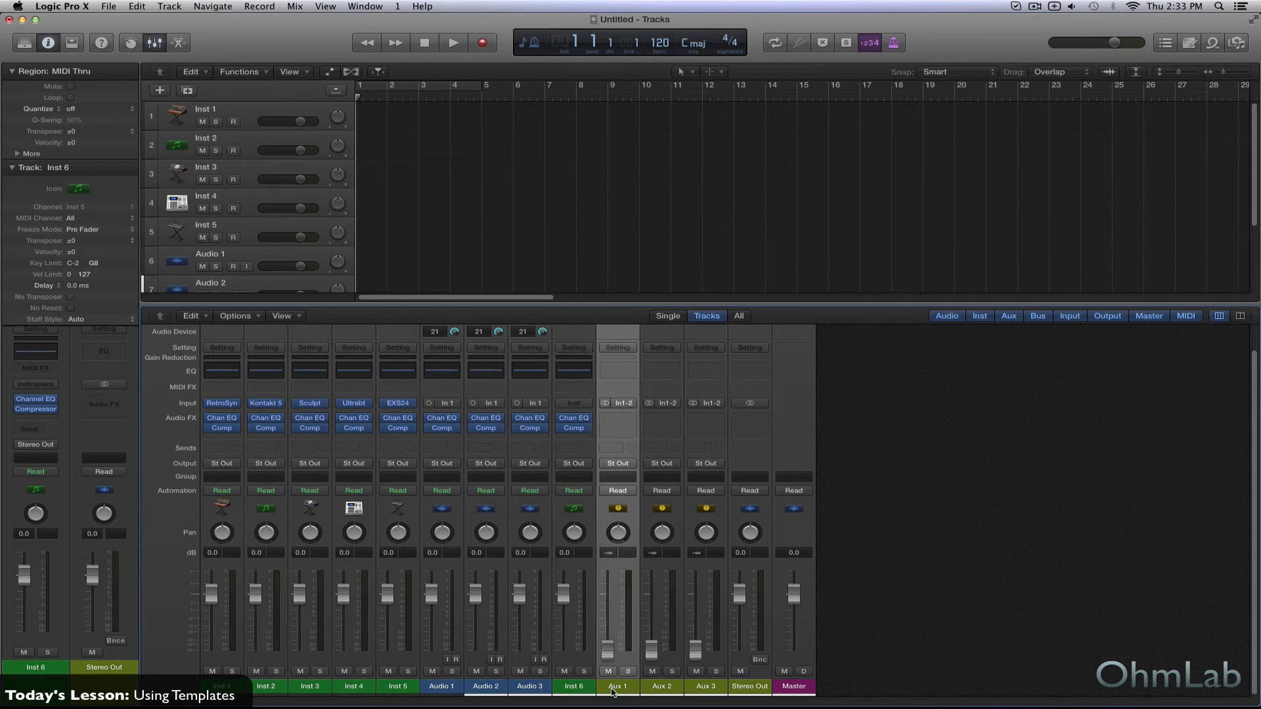
double_click(615, 687)
text(Verb)
key(Tab)
text(De)
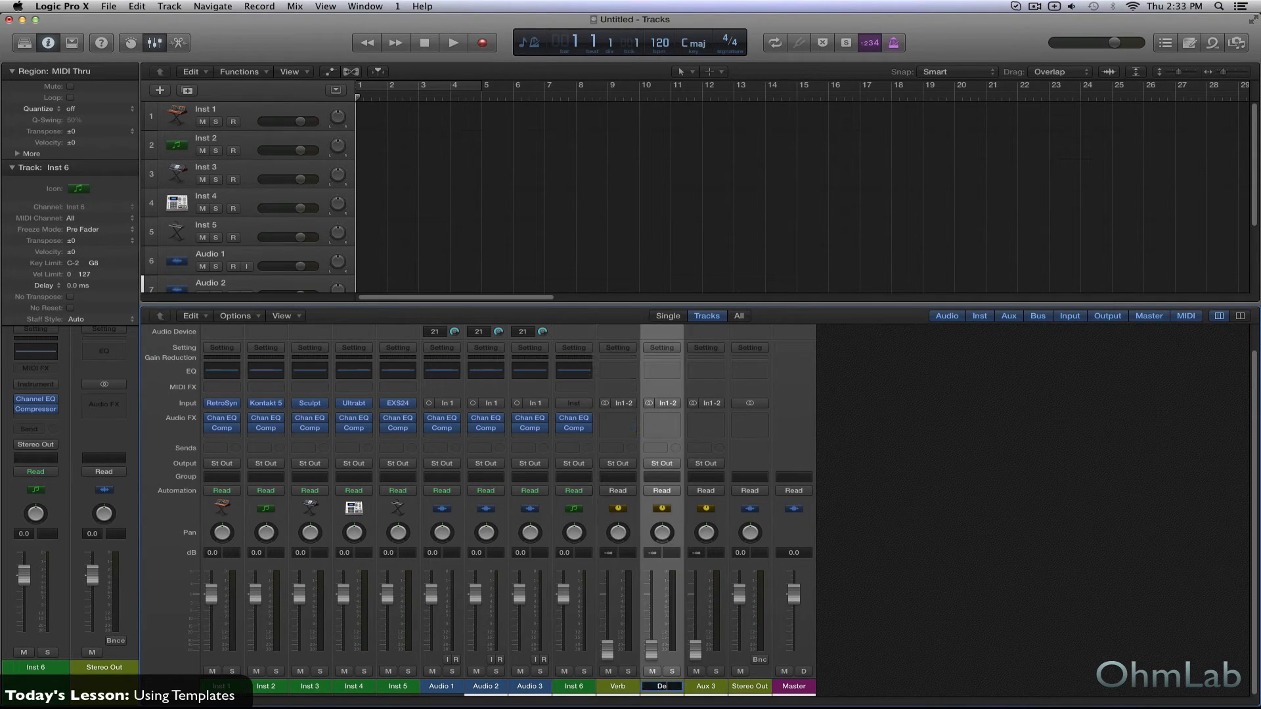
text(lay)
key(Return)
double_click(700, 687)
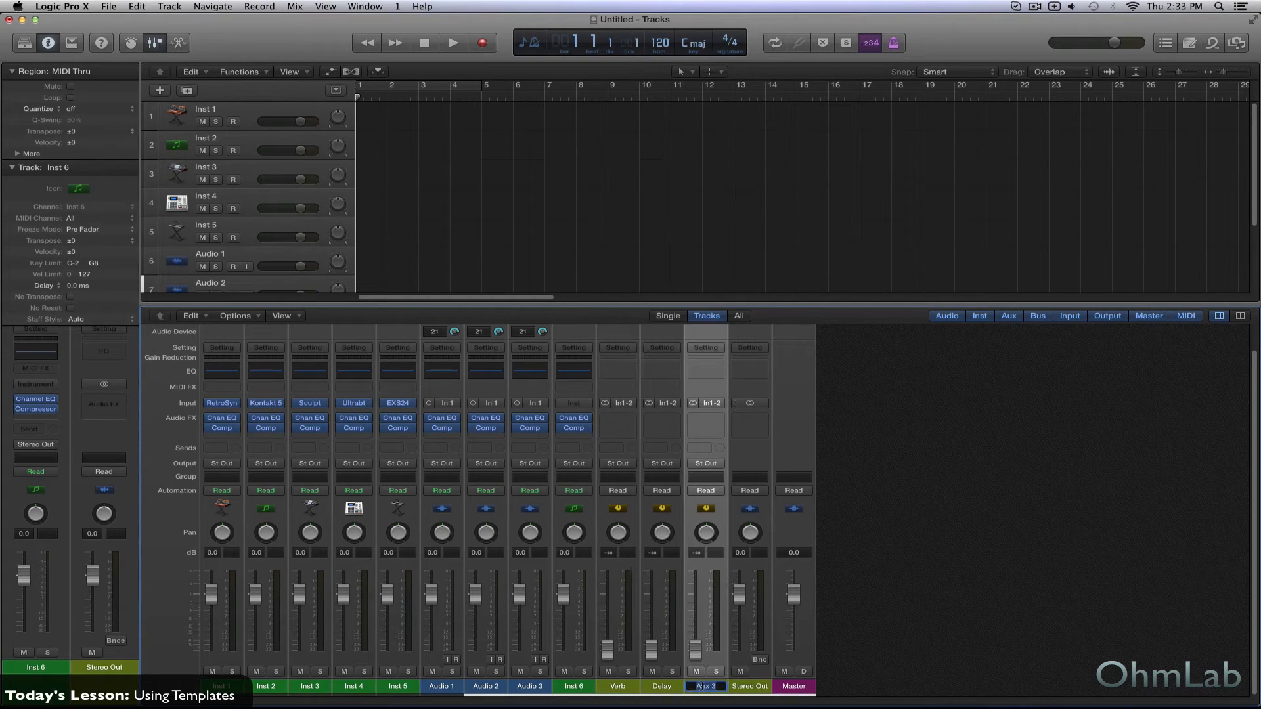
text(NY Comp)
key(Return)
- Reduce the mixer's height so all nine tracks fit in the track list, keeping the channel strips' upper slots in view
drag(608, 306, 622, 405)
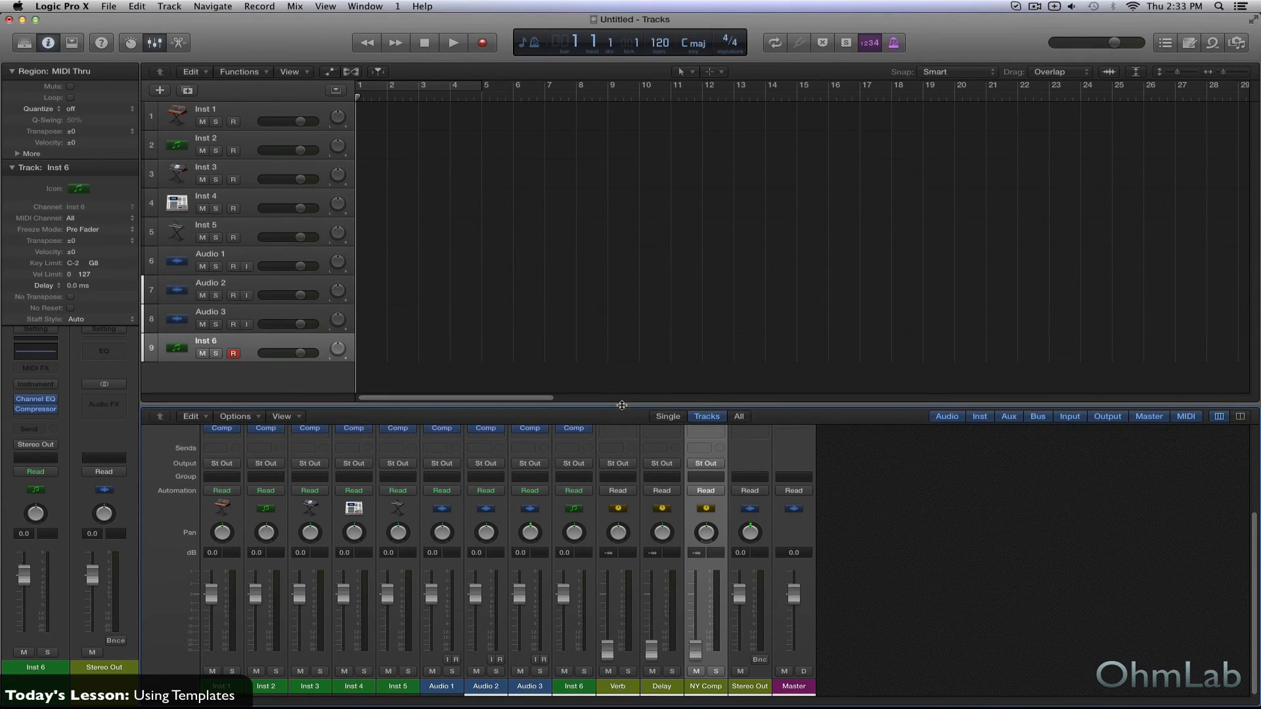
scroll(447, 427, up, 5)
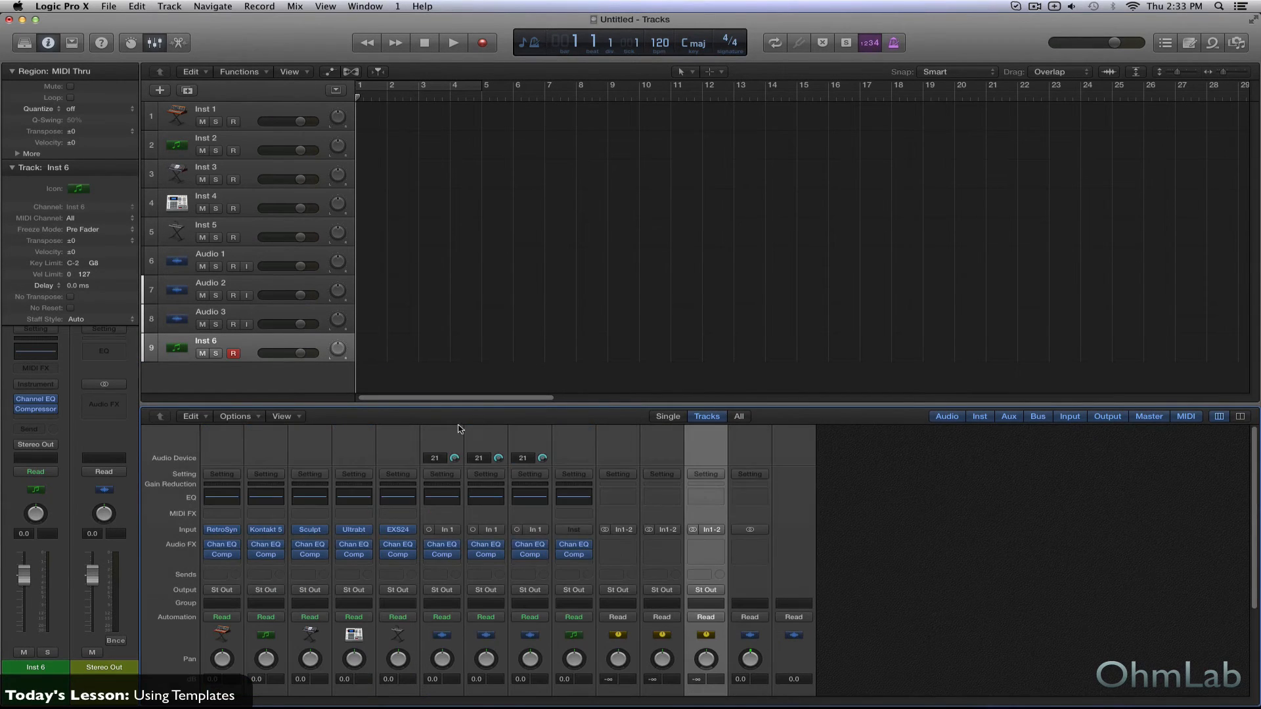
- Save the project as a template named Really Catchy Name in the Project Templates folder
click(109, 7)
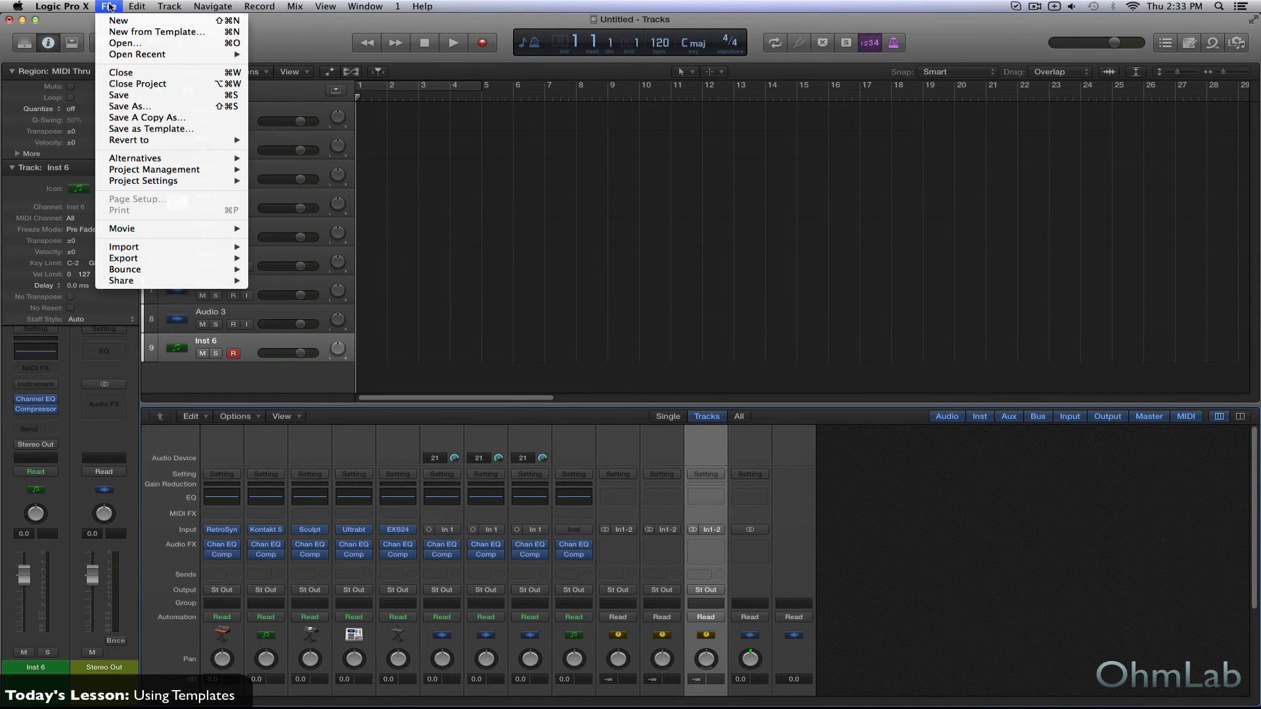
click(151, 128)
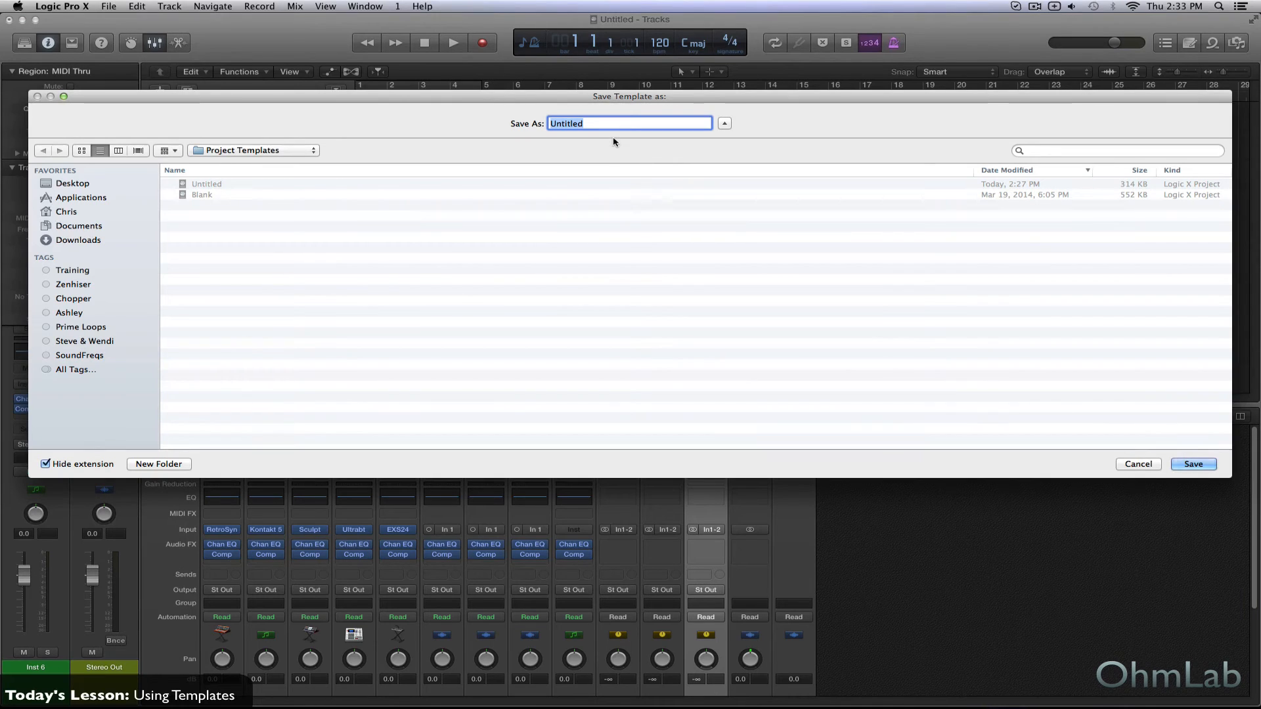
text(Really Catchy Name)
click(1193, 464)
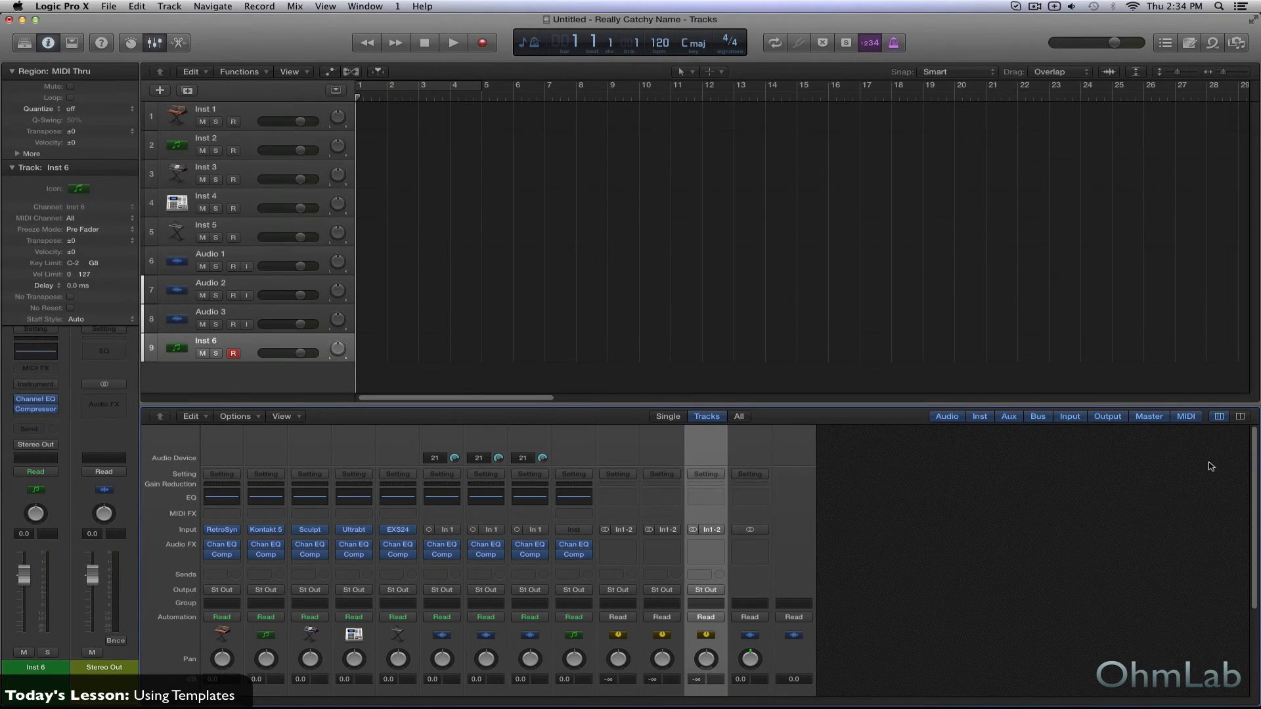
- Quit without saving the Untitled project, and open a new project from the saved Really Catchy Name template
key(super+q)
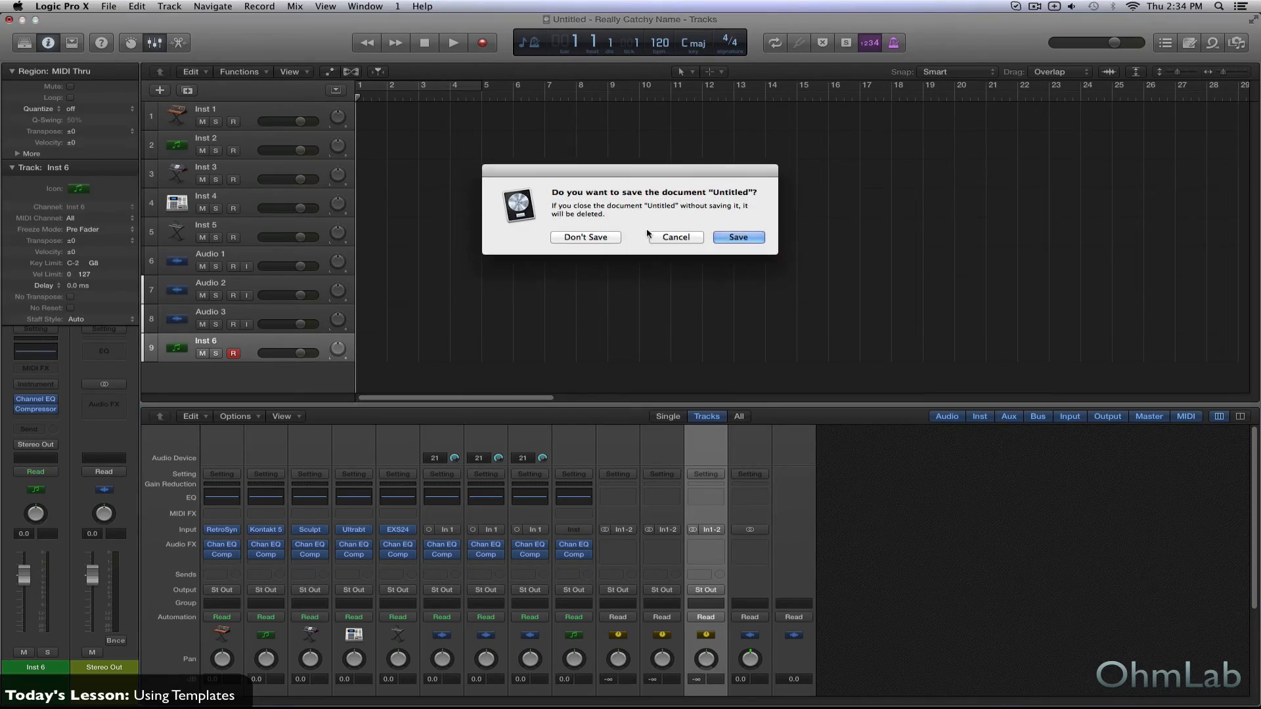
click(598, 237)
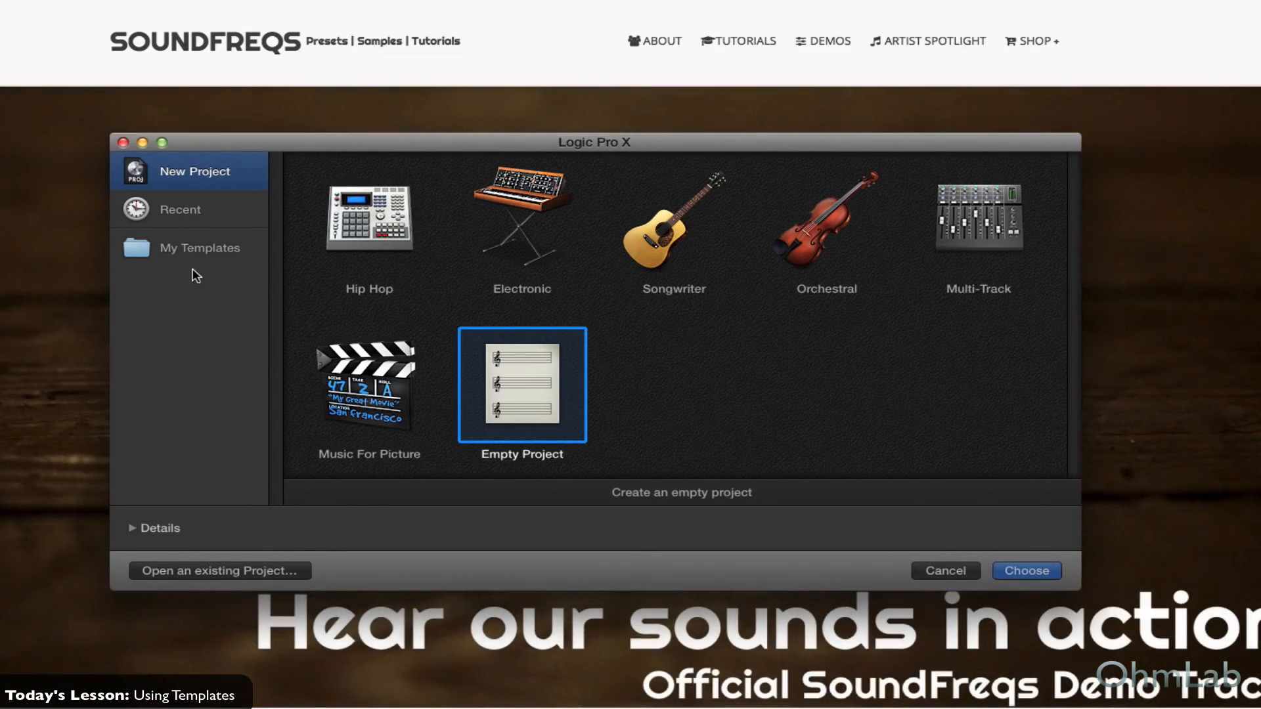
click(181, 247)
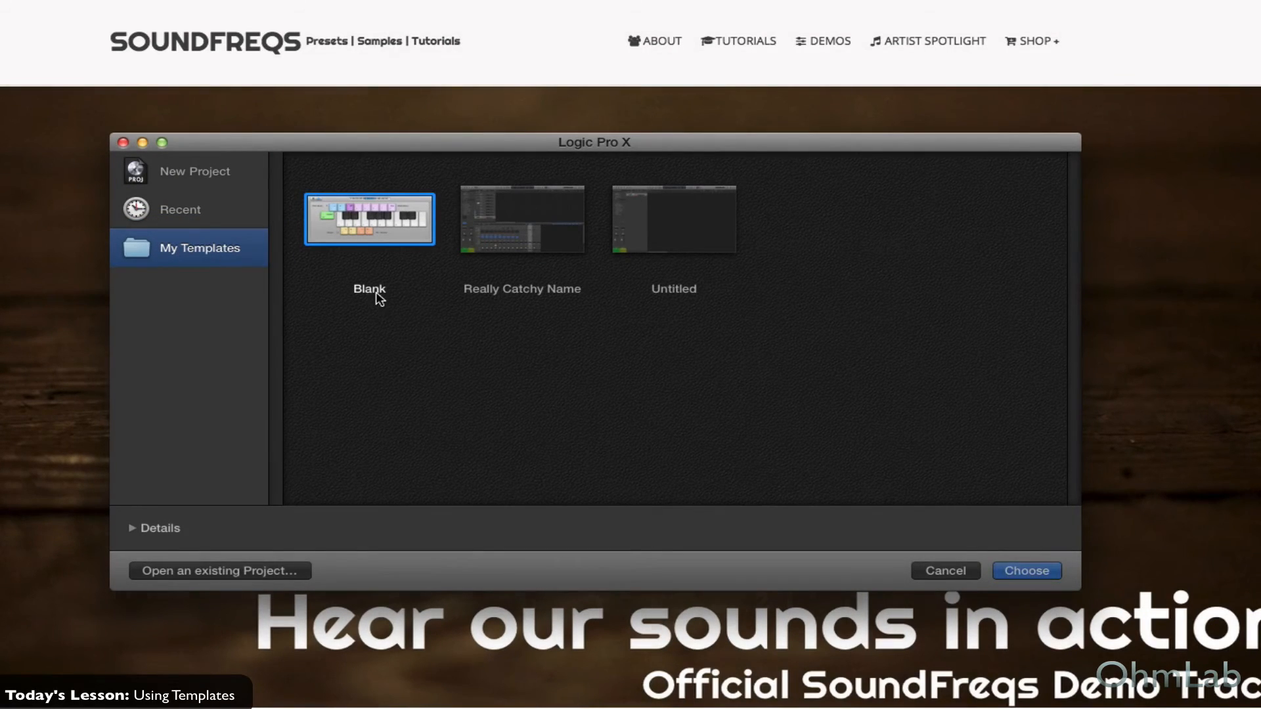
click(523, 222)
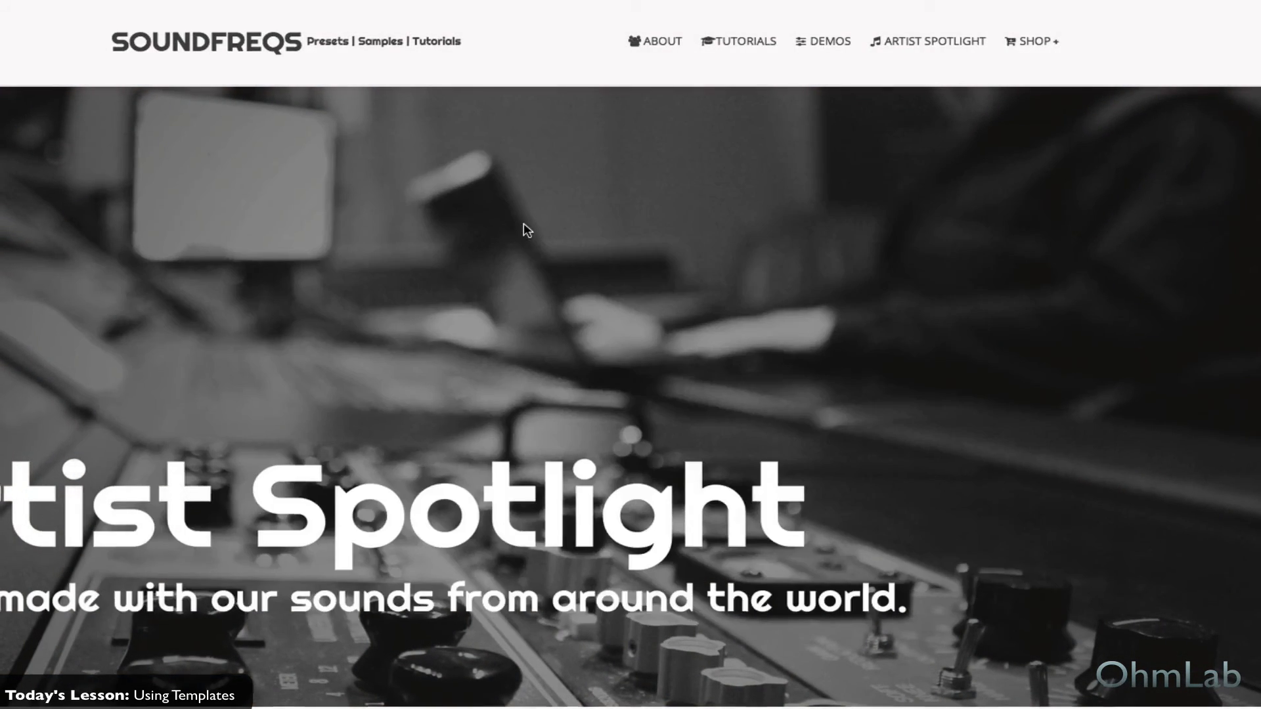